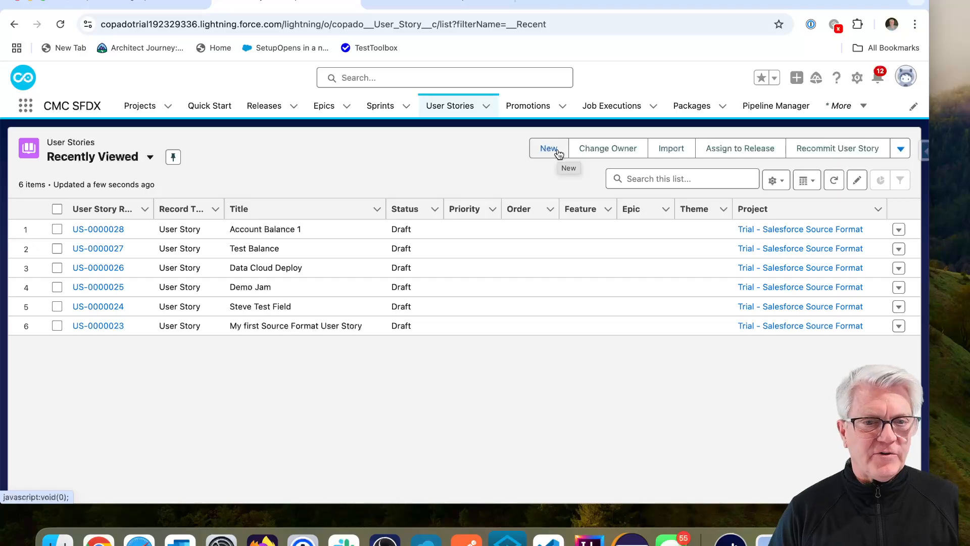
# Step: Create user story 'Balance 1 Field' in project Trial - Salesforce Source Format
pyautogui.click(548, 148)
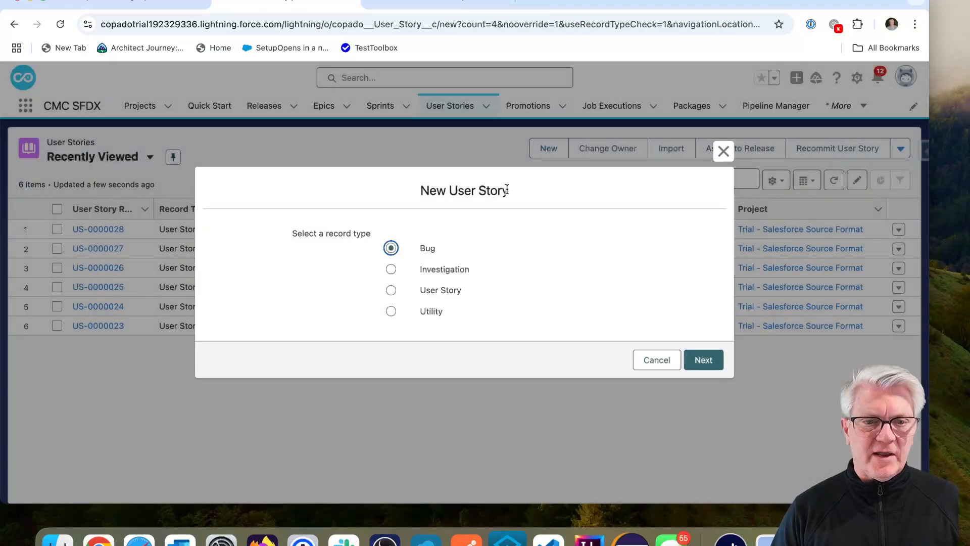
pyautogui.click(700, 365)
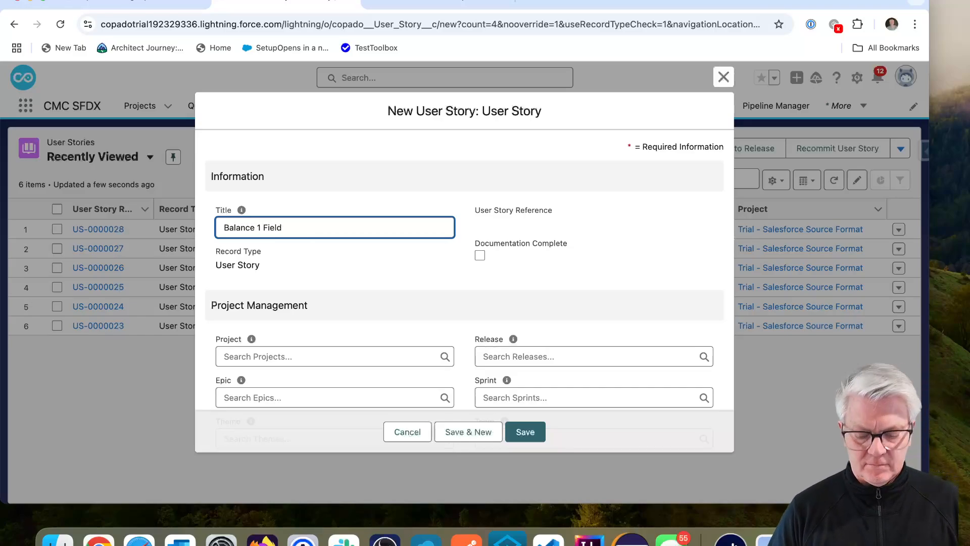
pyautogui.click(299, 356)
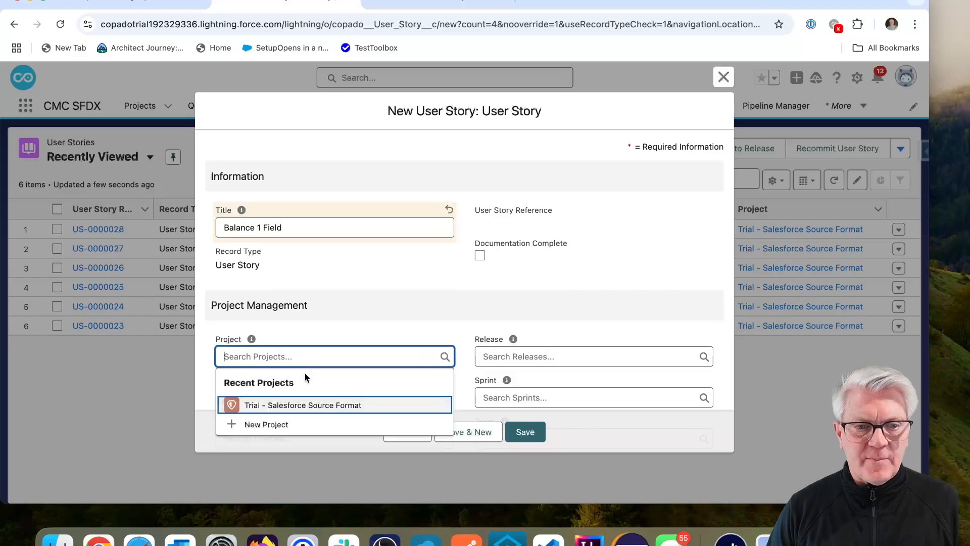
pyautogui.click(279, 402)
pyautogui.click(525, 432)
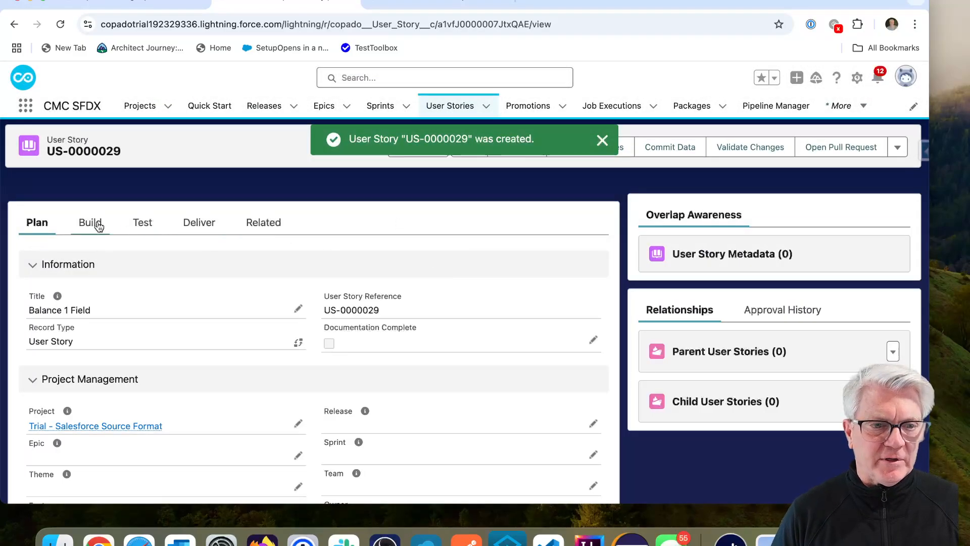
# Step: Set the story's build credential to DcDev1 and save it
pyautogui.click(93, 223)
pyautogui.click(299, 310)
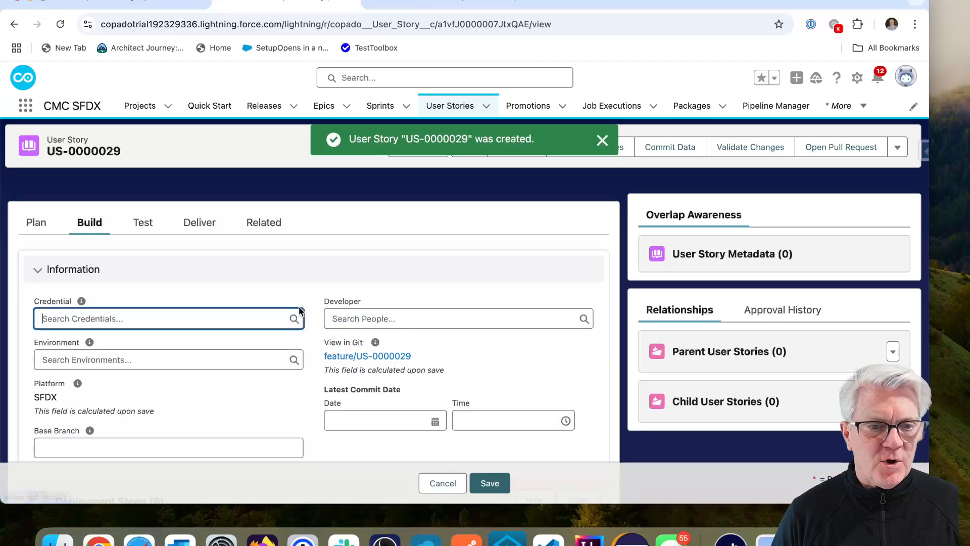
pyautogui.write('d')
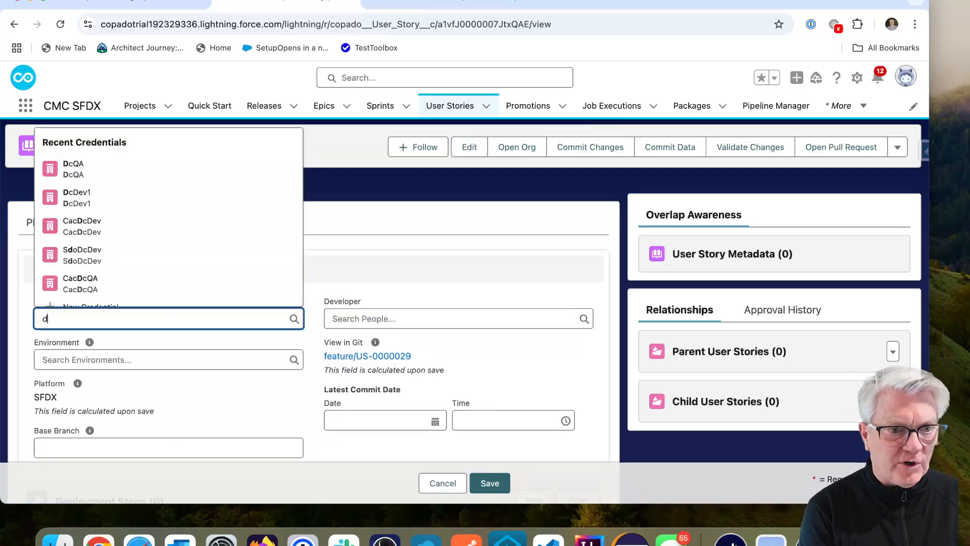
pyautogui.write('c')
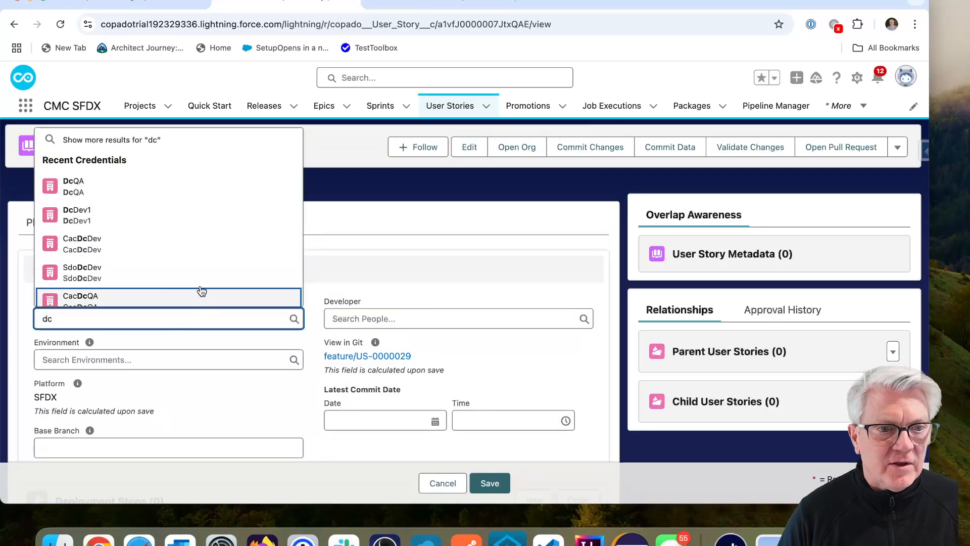
pyautogui.click(102, 224)
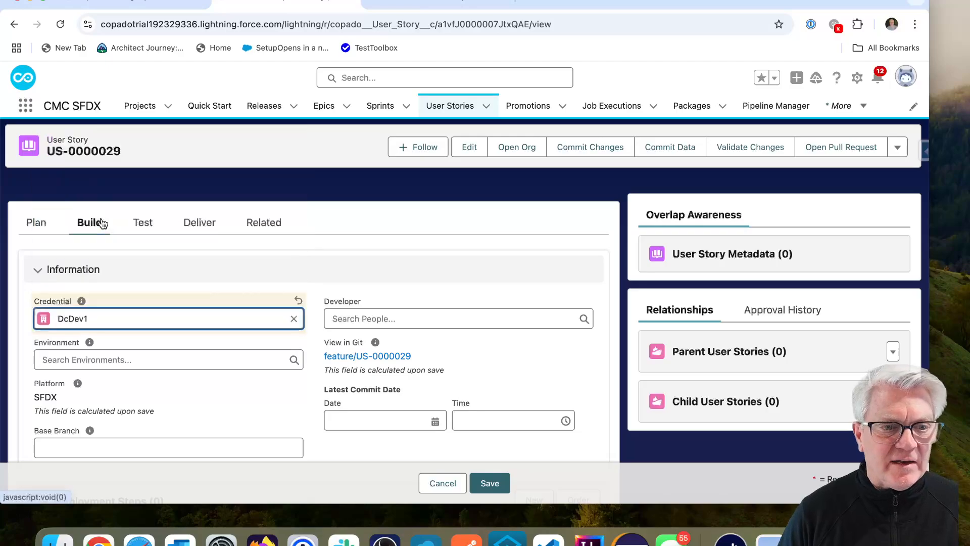
pyautogui.click(492, 482)
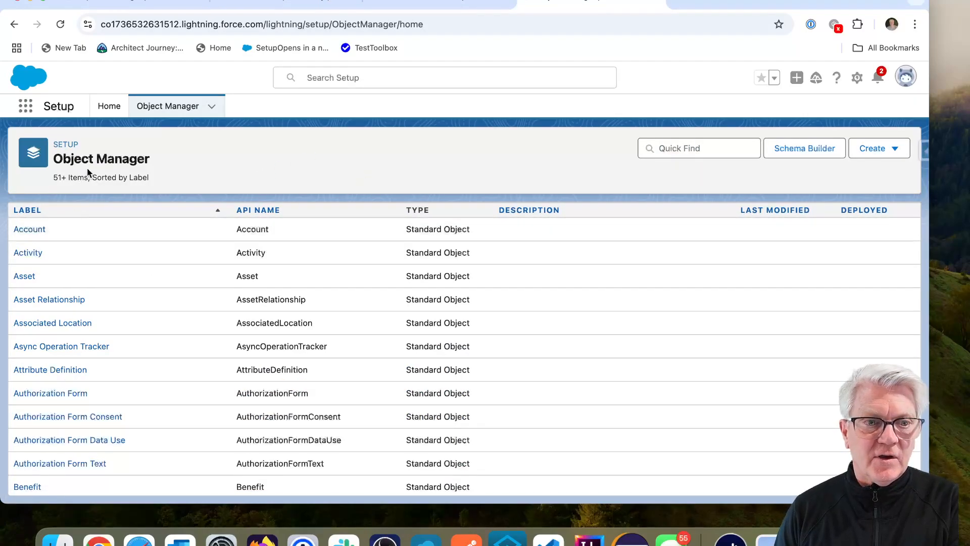
# Step: Define a new Account Number field Balance 1 with length 15 and 3 decimal places
pyautogui.click(36, 233)
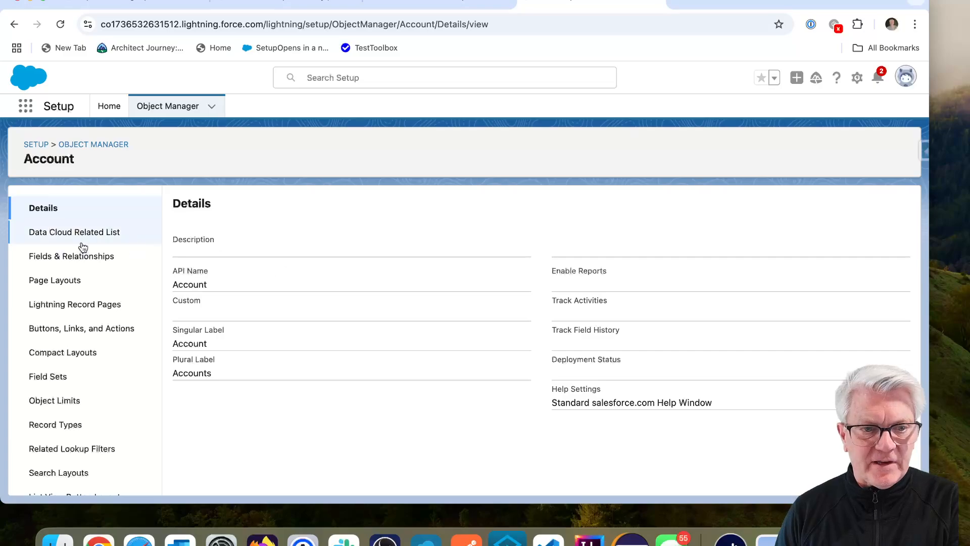
pyautogui.click(63, 257)
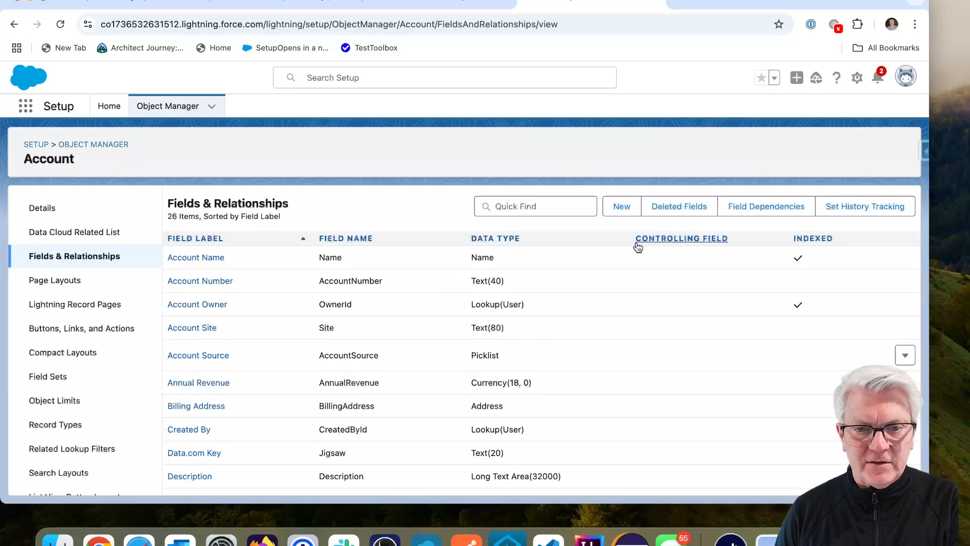
pyautogui.click(622, 207)
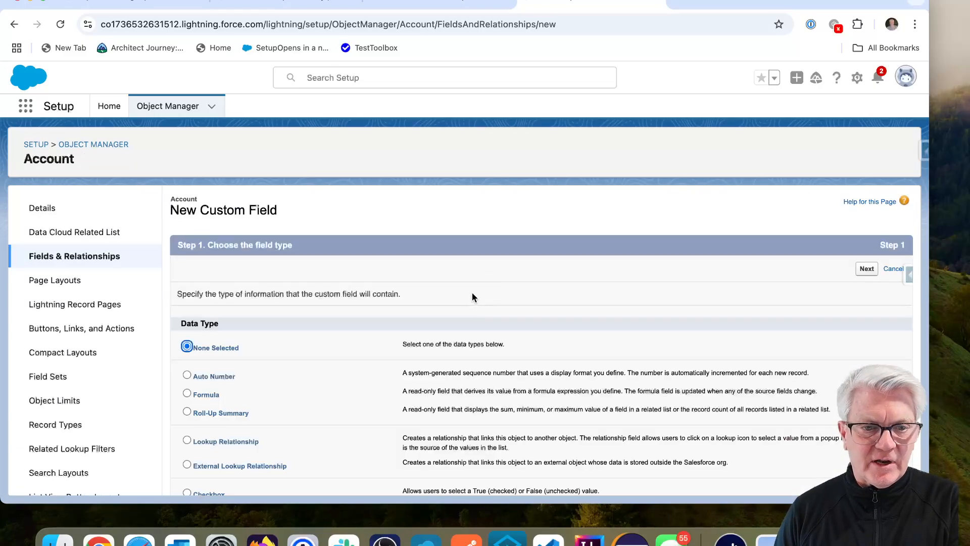
pyautogui.scroll(-3, 444, 402)
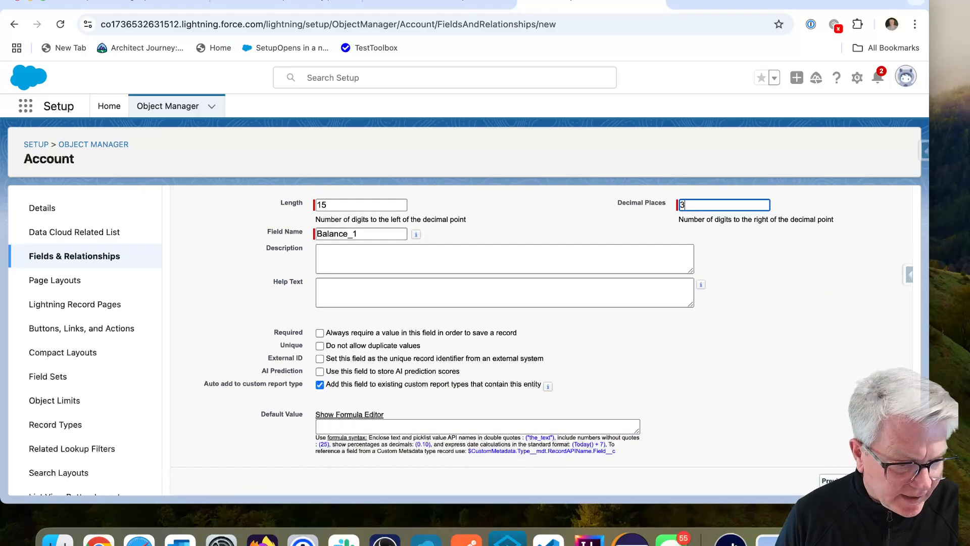
pyautogui.click(808, 460)
# Step: Keep default field security, add Balance 1 to Account Layout, and save the field
pyautogui.click(867, 480)
pyautogui.scroll(-1, 886, 305)
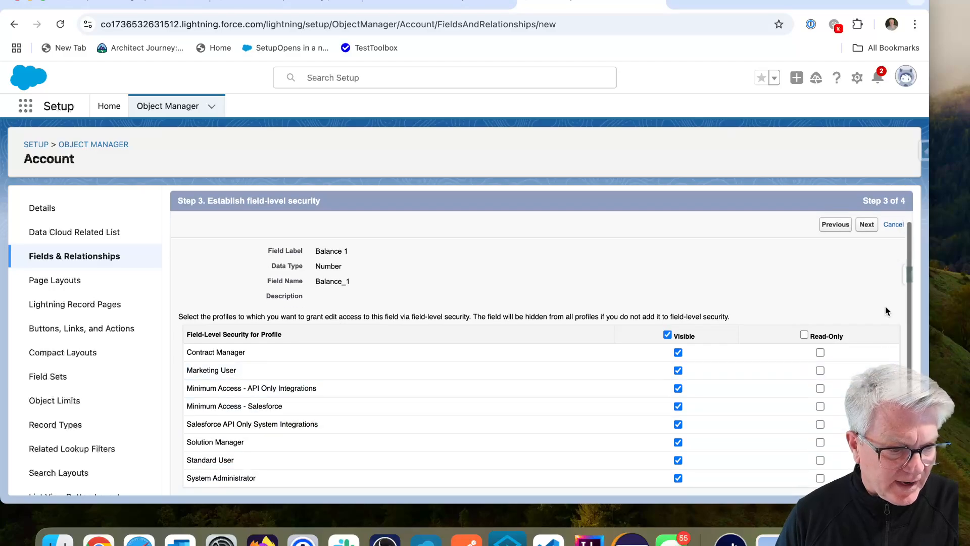
pyautogui.click(867, 225)
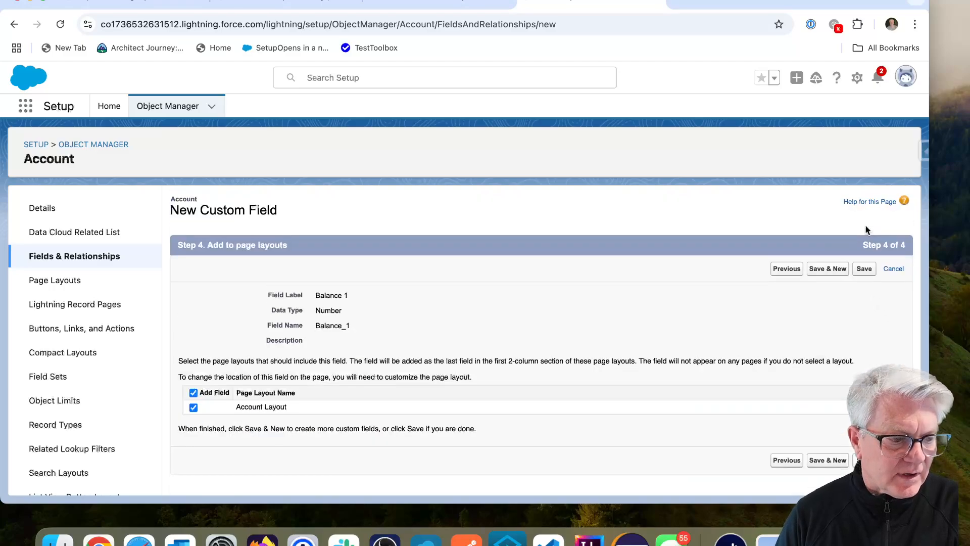
pyautogui.click(864, 269)
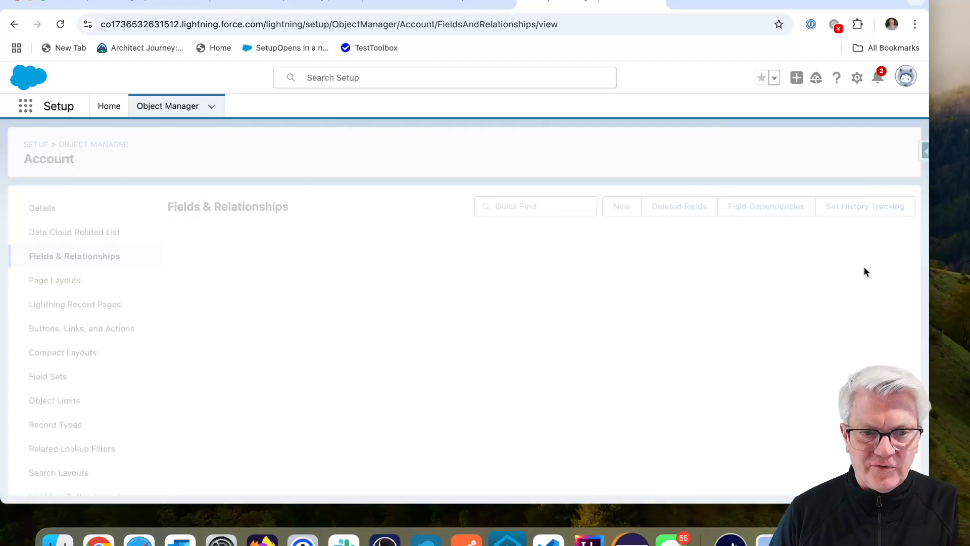
pyautogui.press('super+2')
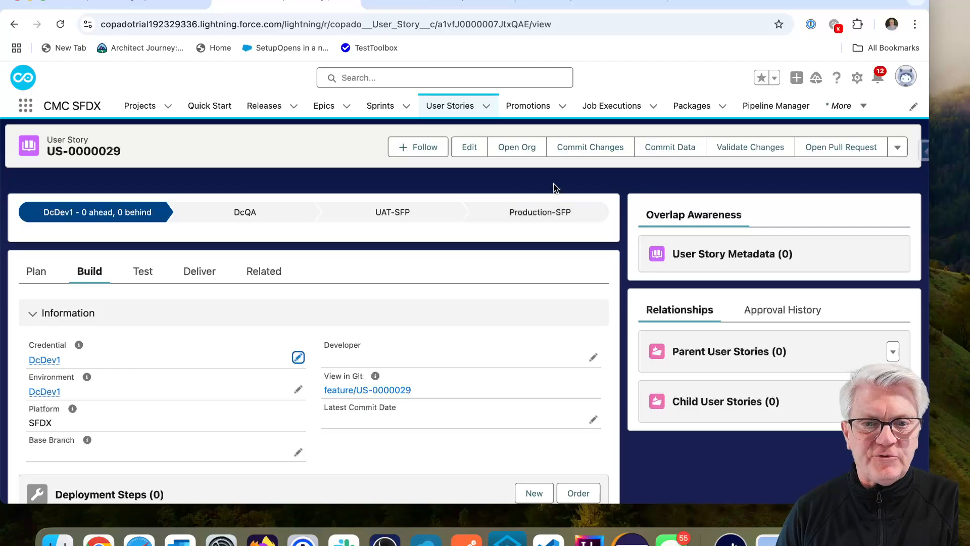
# Step: Retrieve the story's changed metadata, reloading changes made since 2:30 PM
pyautogui.click(590, 149)
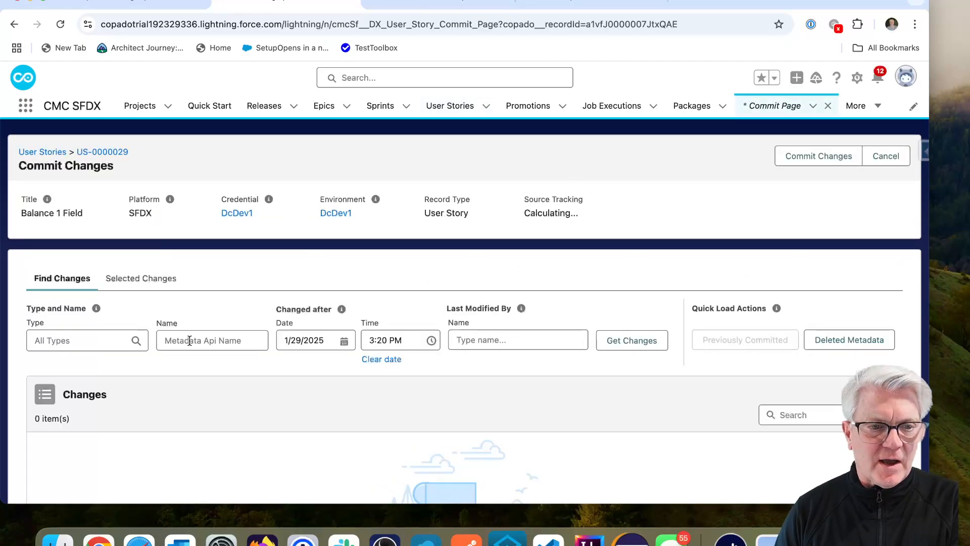
pyautogui.click(627, 344)
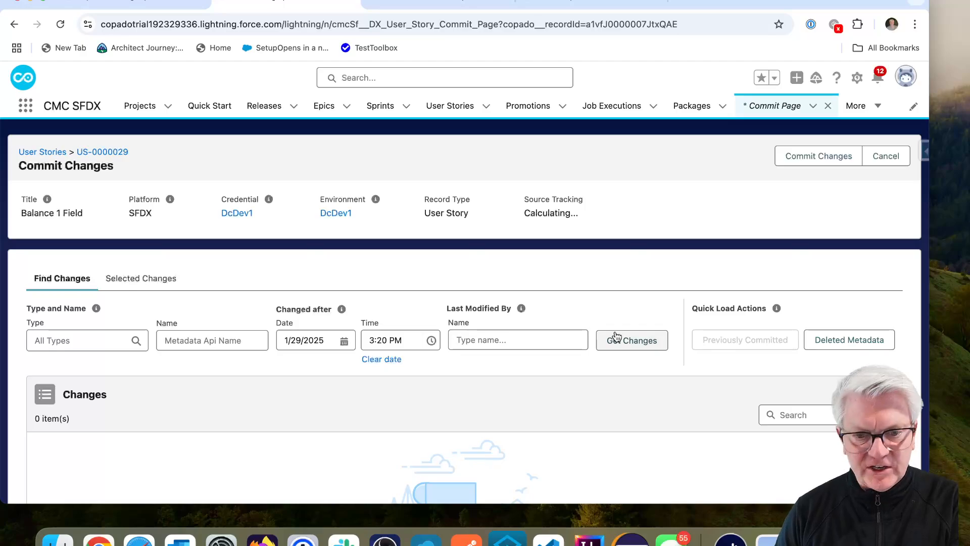
pyautogui.scroll(-4, 499, 400)
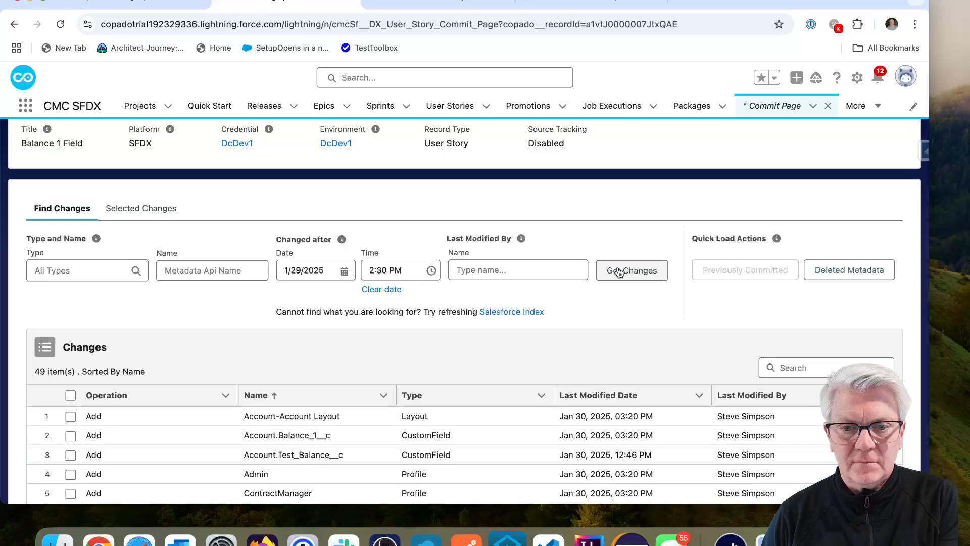
pyautogui.click(618, 268)
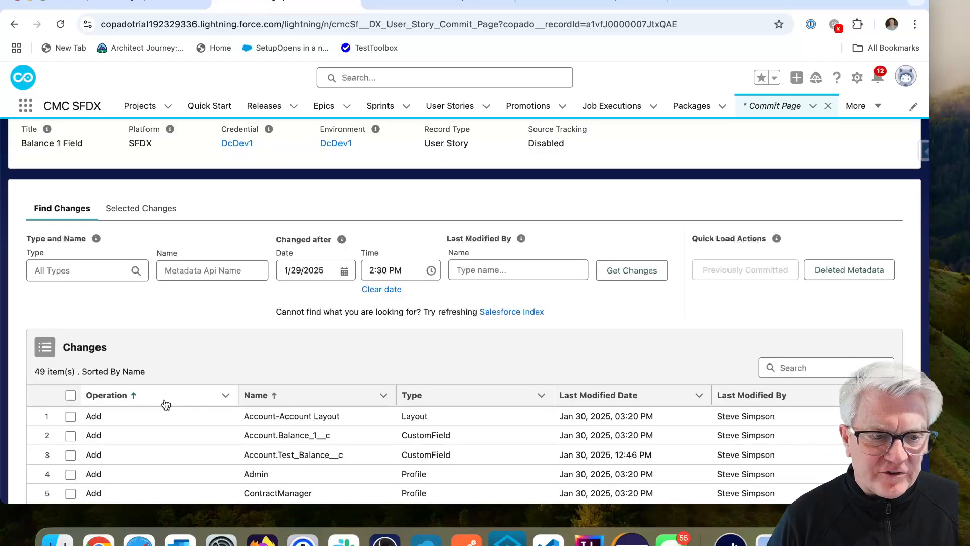
# Step: Select Account.Balance_1__c, Account-Account Layout and the Admin profile for commit
pyautogui.click(71, 435)
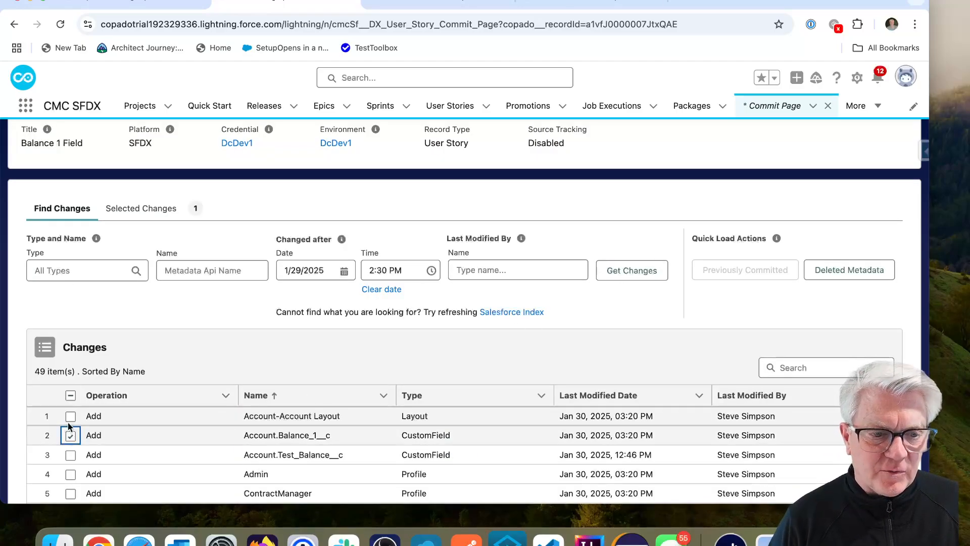
pyautogui.click(70, 416)
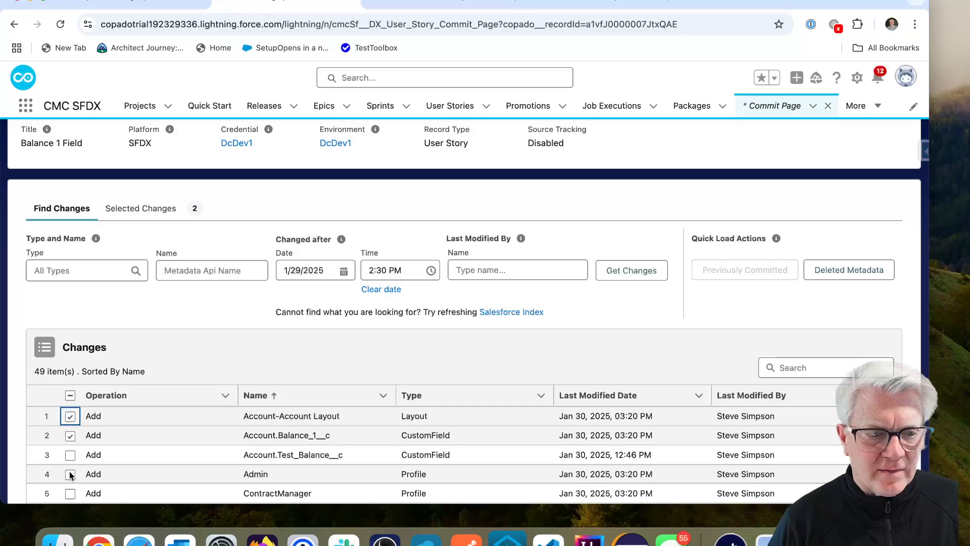
pyautogui.click(71, 474)
pyautogui.scroll(2, 520, 283)
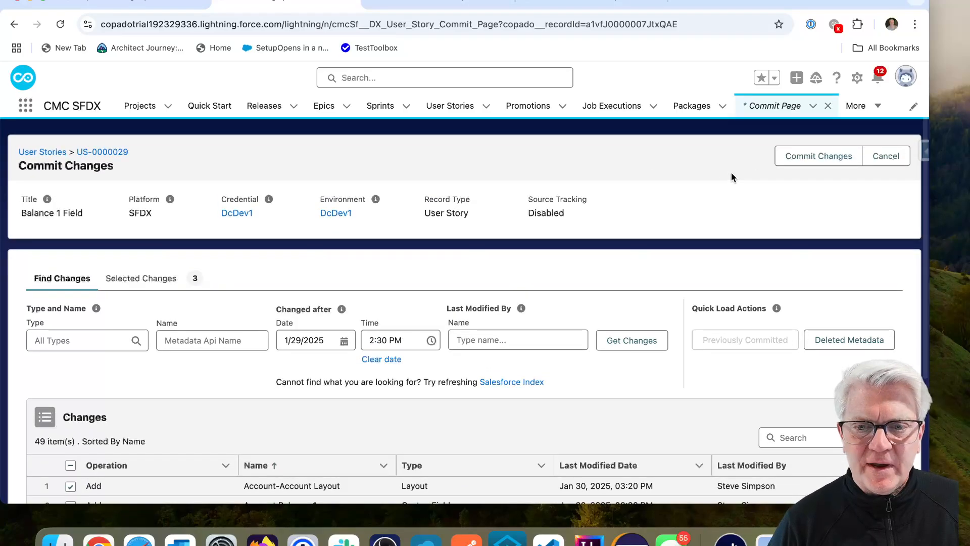
pyautogui.click(819, 159)
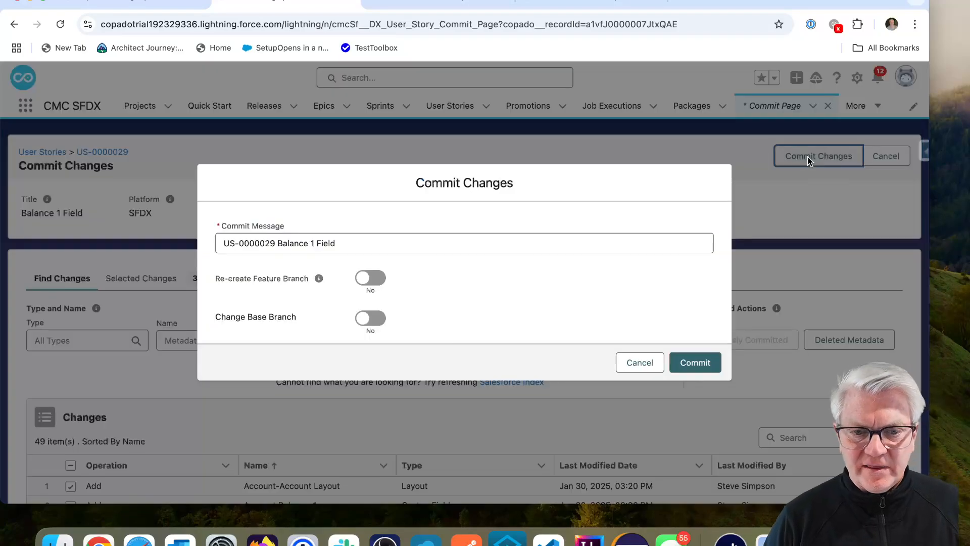
# Step: Commit the three selected changes to US-0000029 and verify the commit completed
pyautogui.click(707, 363)
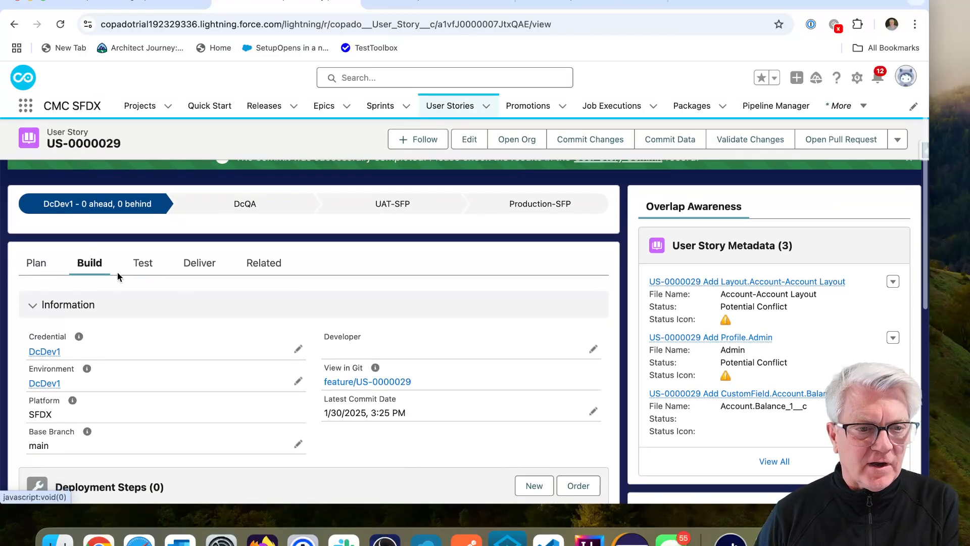
pyautogui.scroll(-5, 145, 298)
pyautogui.scroll(-5, 172, 353)
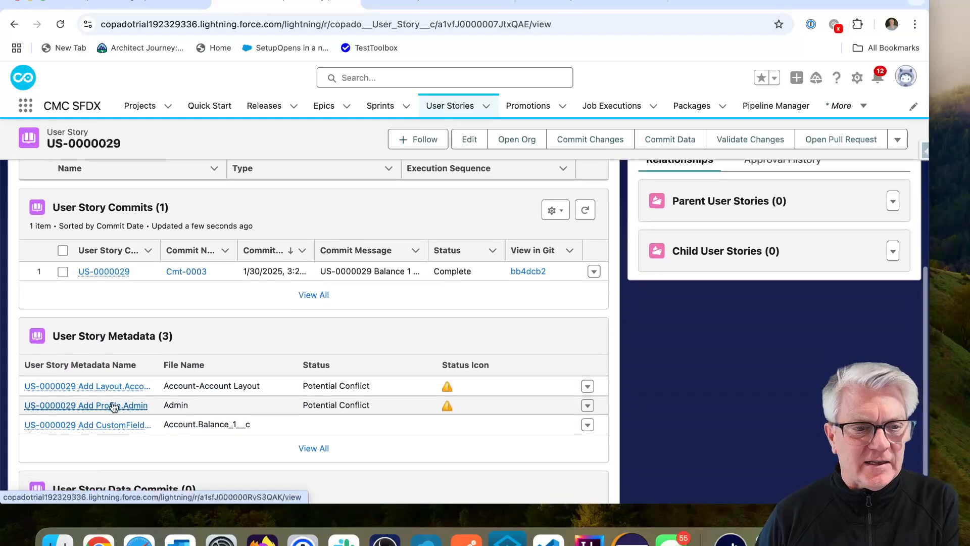
pyautogui.scroll(10, 198, 381)
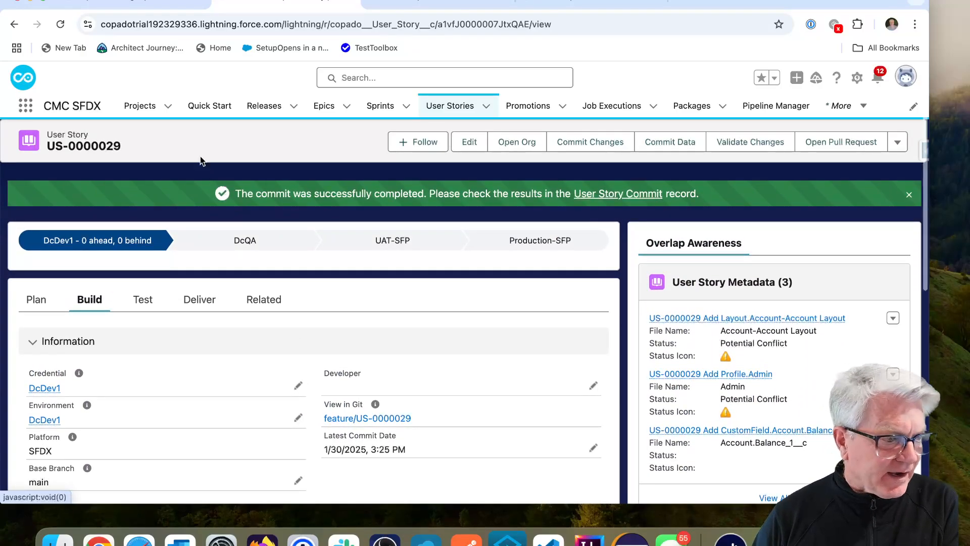
pyautogui.click(421, 2)
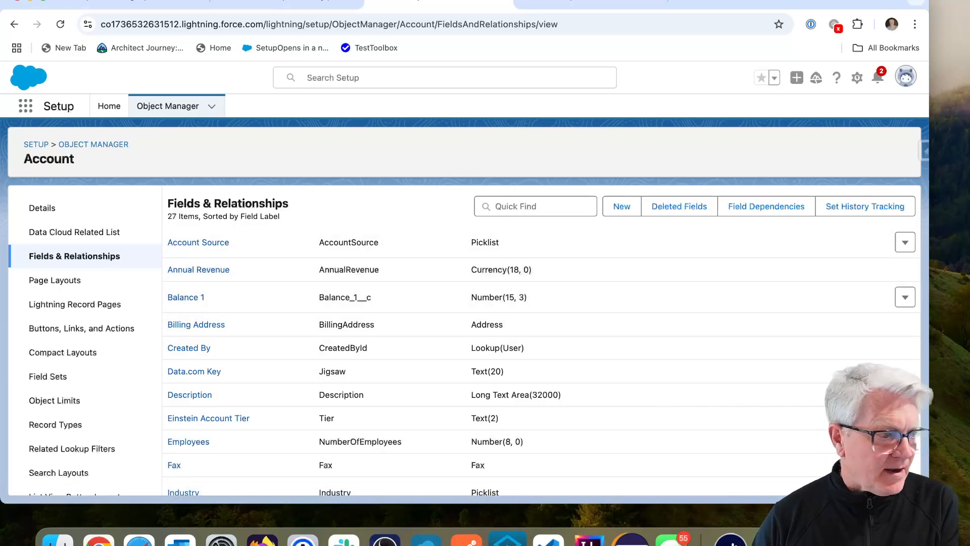
pyautogui.click(284, 4)
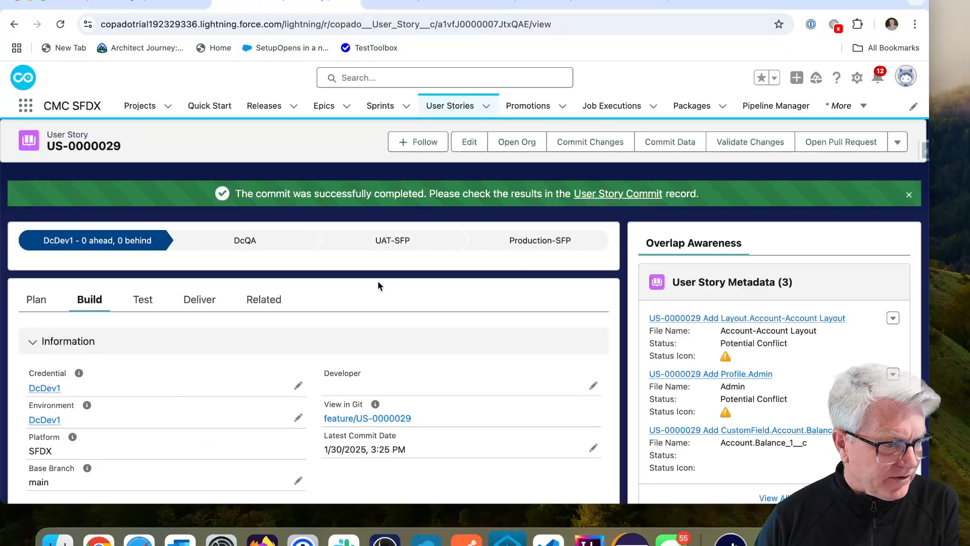
# Step: Enable and save Promote and Deploy, producing draft promotion P00007 from DcDev1 to DcQA
pyautogui.click(211, 305)
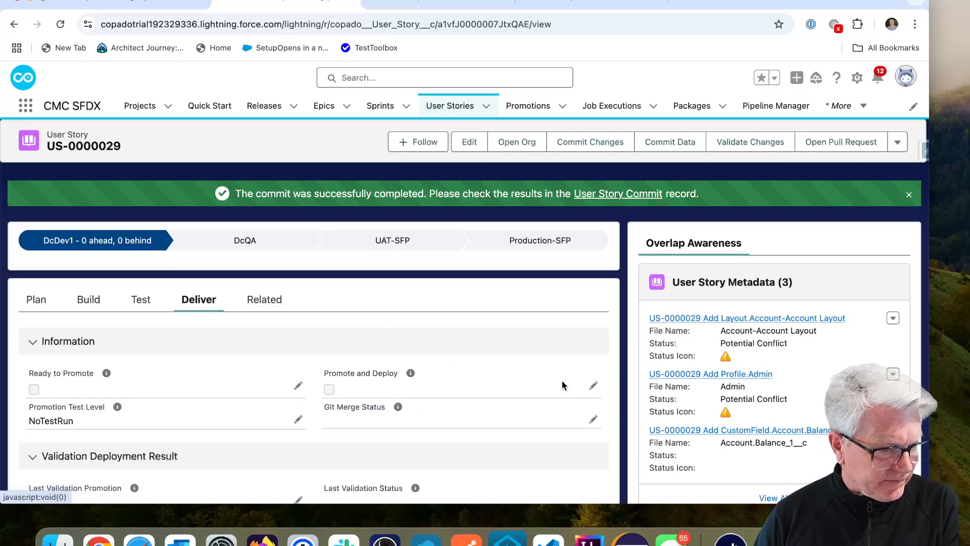
pyautogui.click(595, 389)
pyautogui.click(329, 390)
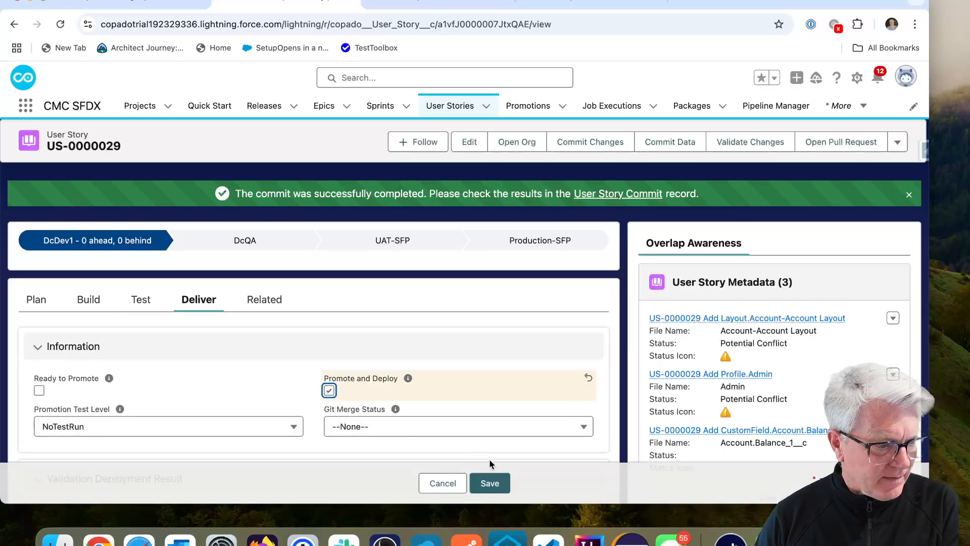
pyautogui.click(495, 484)
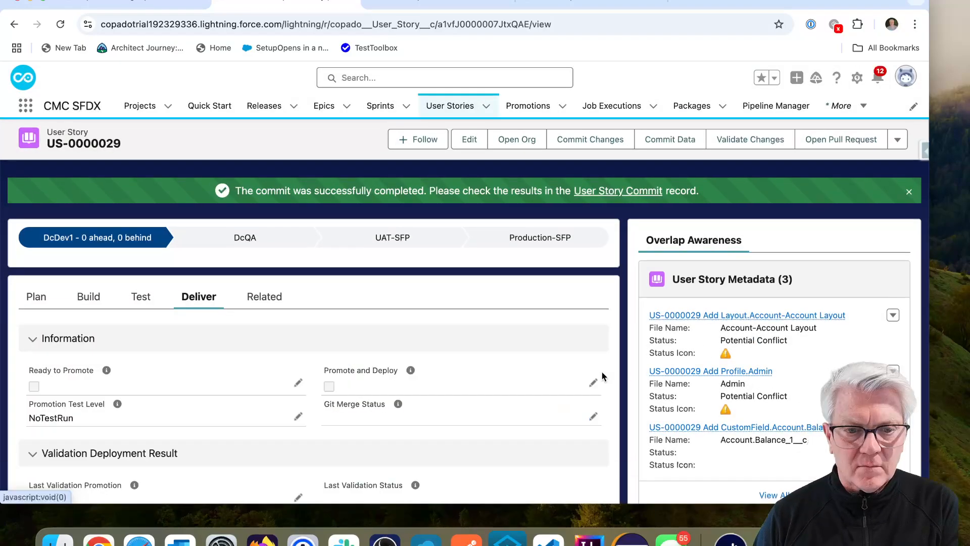
pyautogui.click(595, 387)
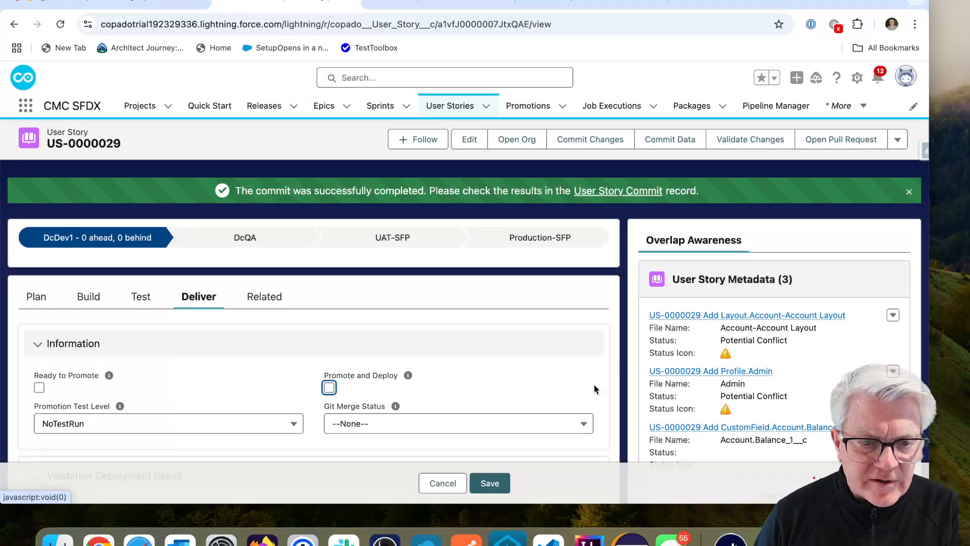
pyautogui.click(331, 389)
pyautogui.click(489, 483)
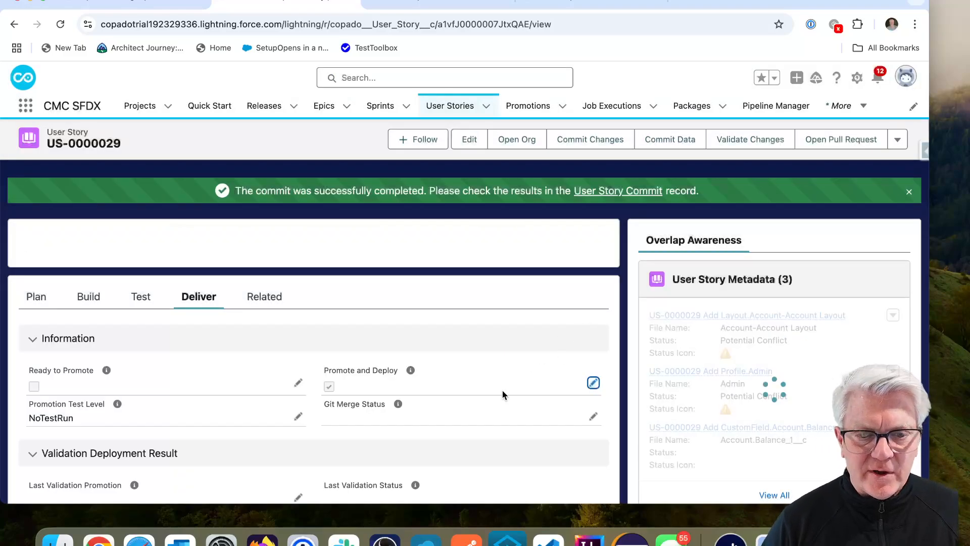
pyautogui.scroll(-3, 396, 382)
pyautogui.scroll(-3, 397, 385)
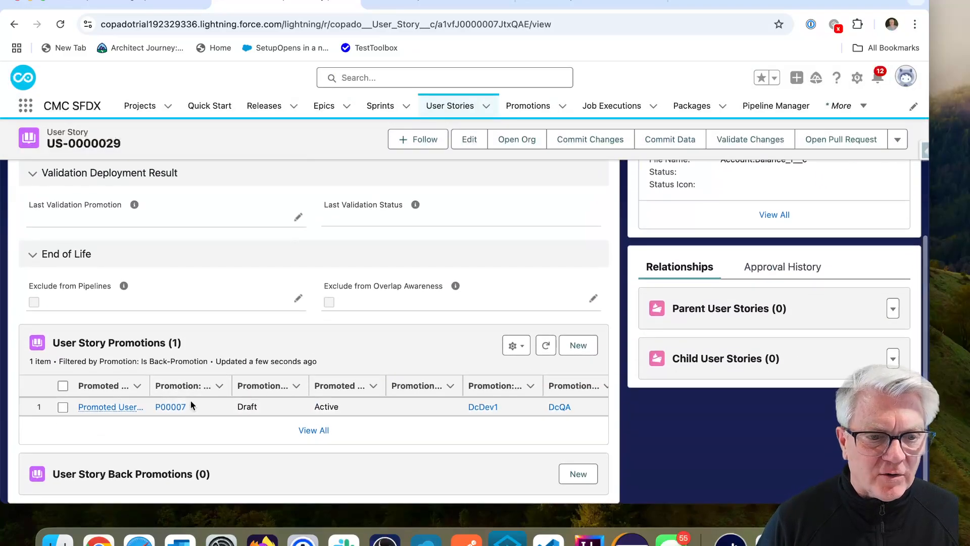
# Step: Open promotion P00007 and follow its SFDX Promote job's progress
pyautogui.click(172, 405)
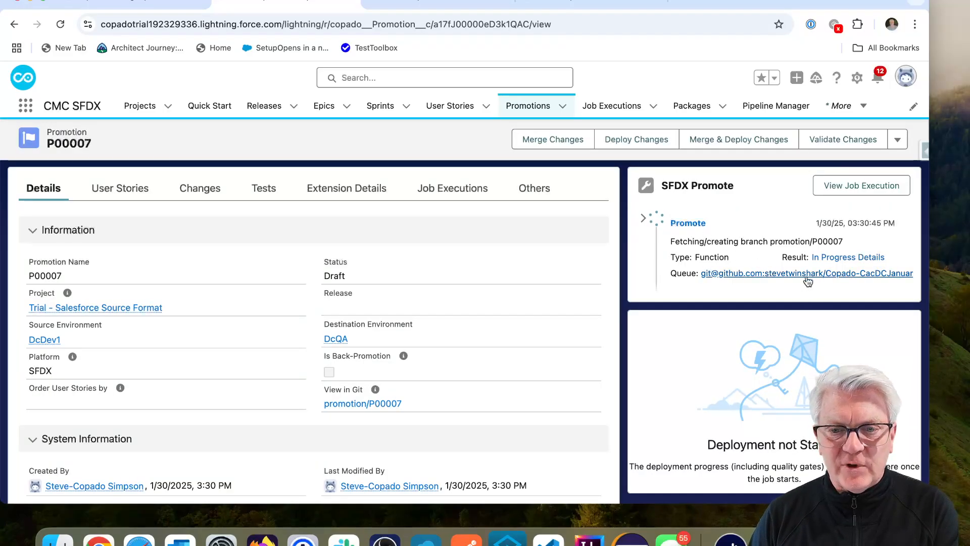
pyautogui.scroll(-3, 755, 378)
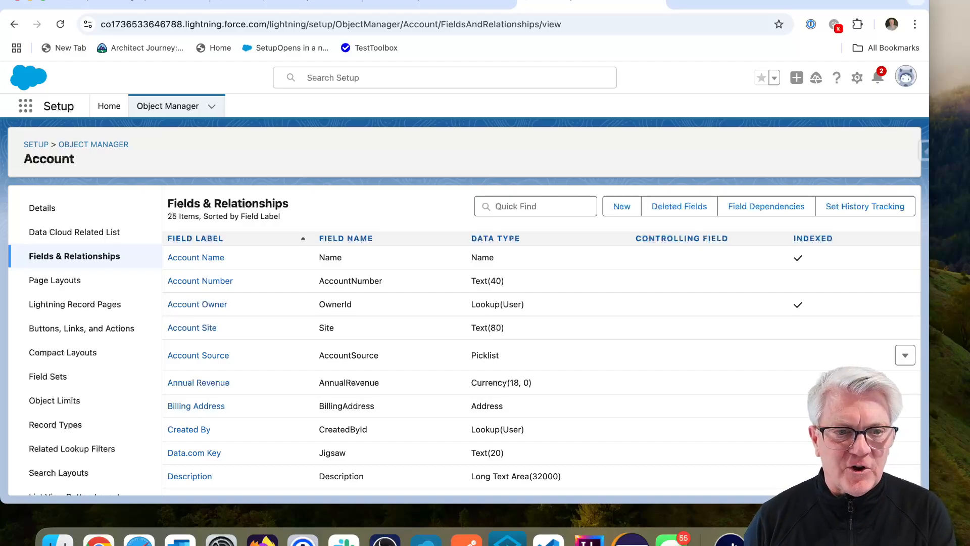
# Step: Reload the Account Fields & Relationships list in Setup to show the deployed Balance 1 field
pyautogui.press('super+Tab')
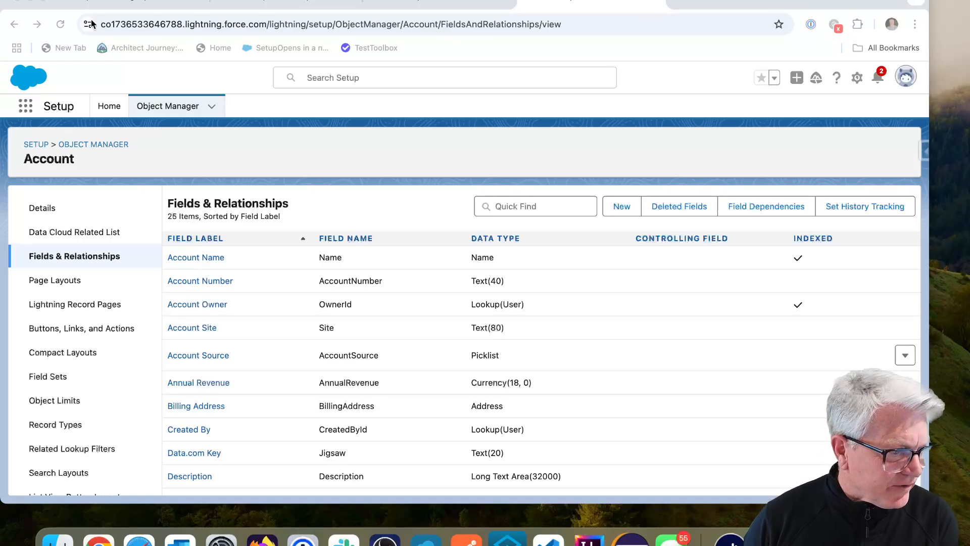
pyautogui.click(61, 24)
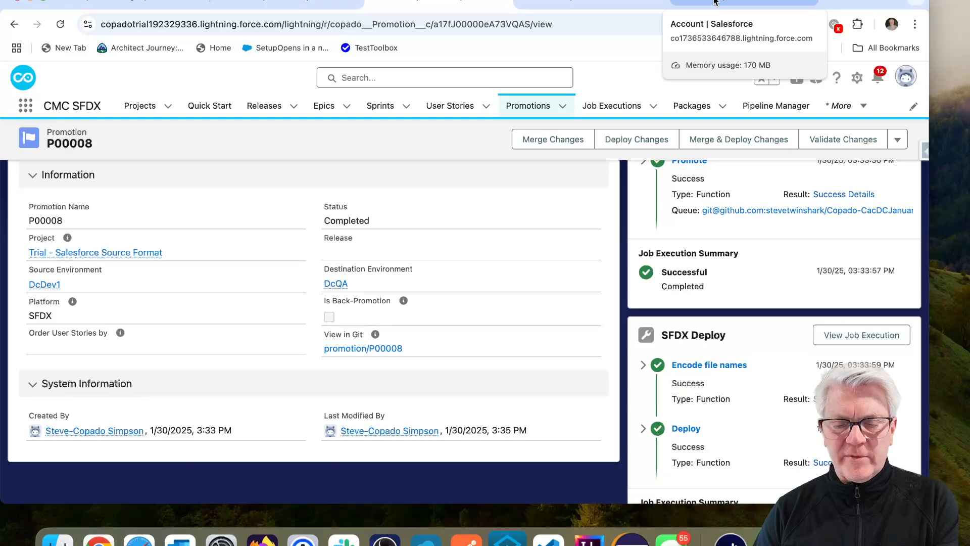
pyautogui.click(715, 1)
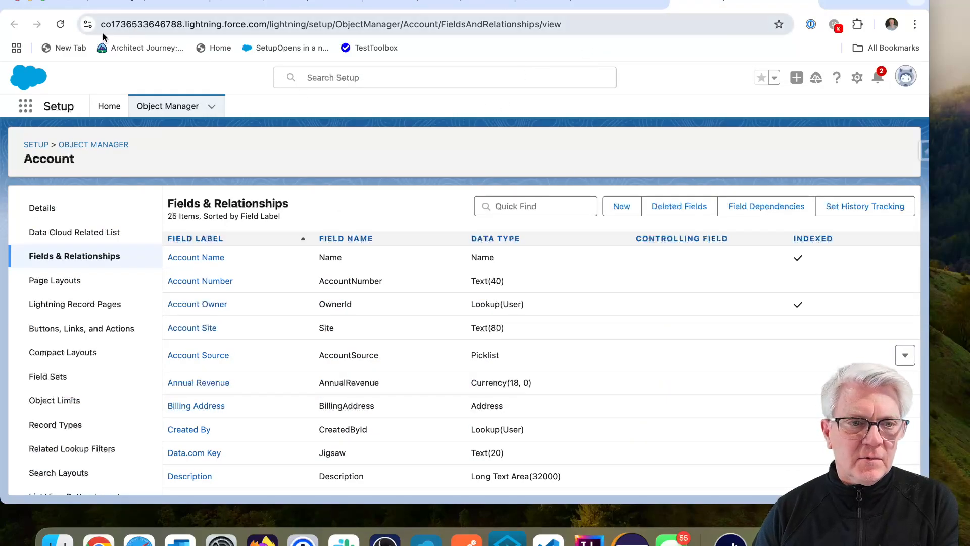
pyautogui.click(60, 31)
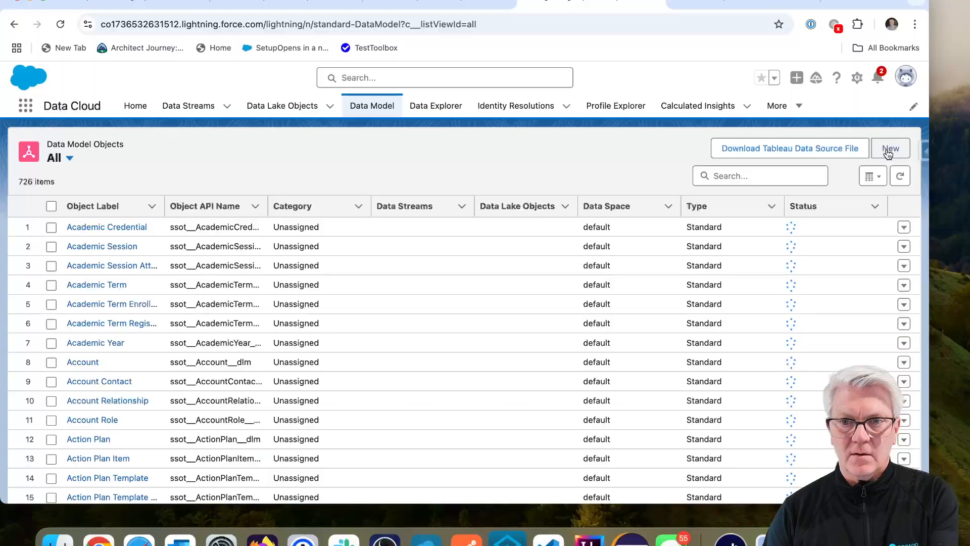
# Step: Start a custom data model object from scratch with object category Other
pyautogui.click(889, 147)
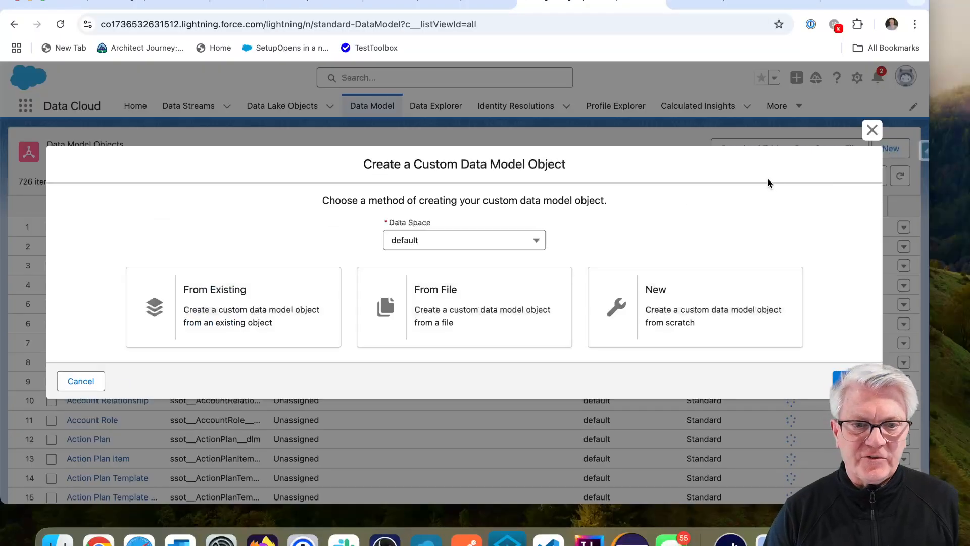
pyautogui.click(721, 303)
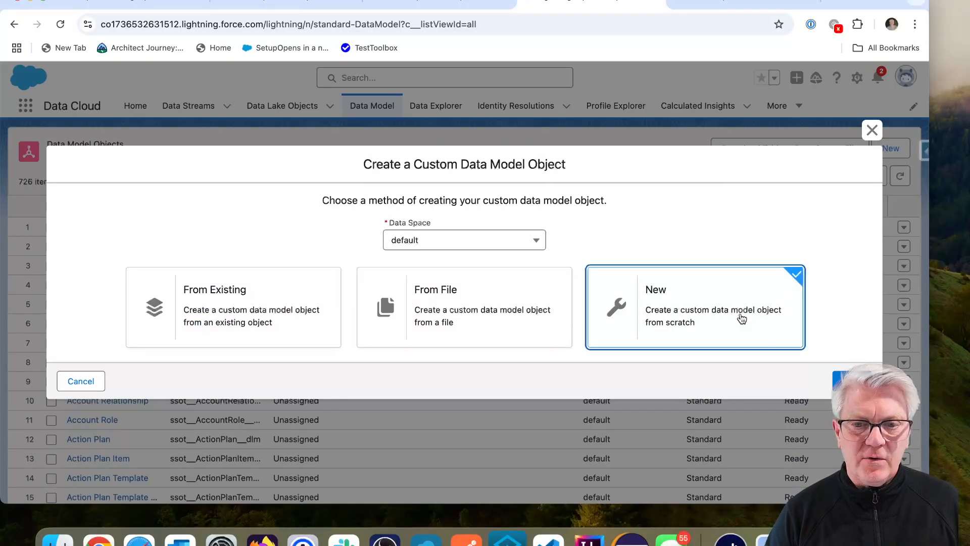
pyautogui.click(852, 381)
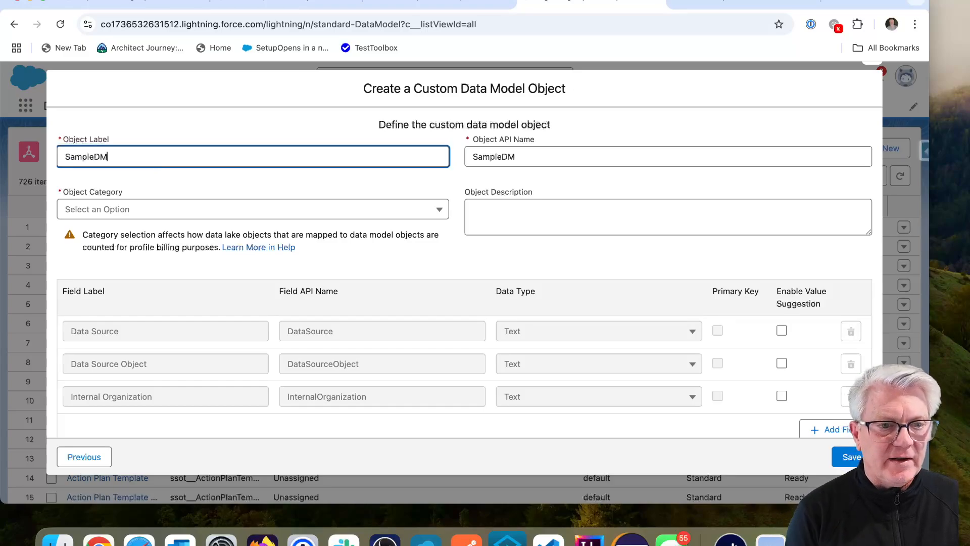
pyautogui.scroll(-1, 464, 273)
pyautogui.click(163, 201)
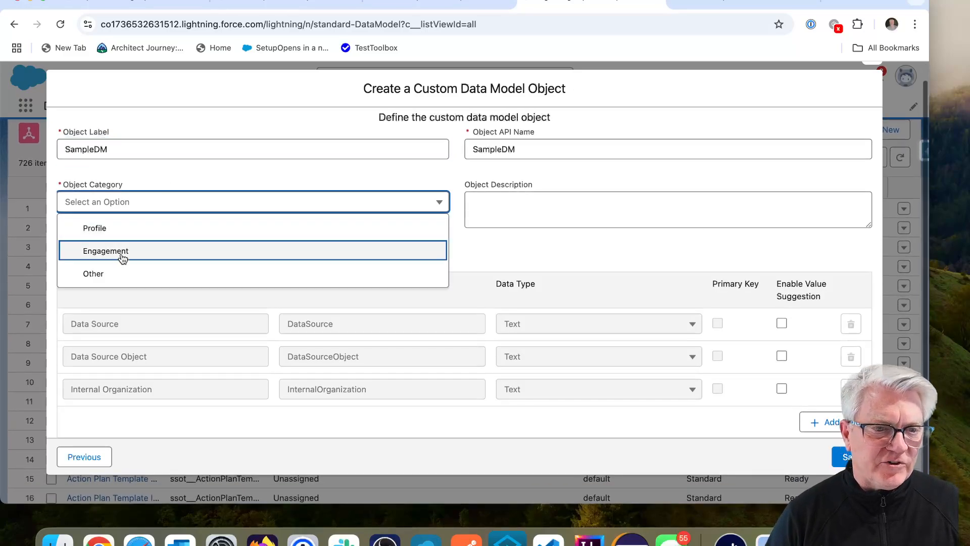
pyautogui.click(119, 273)
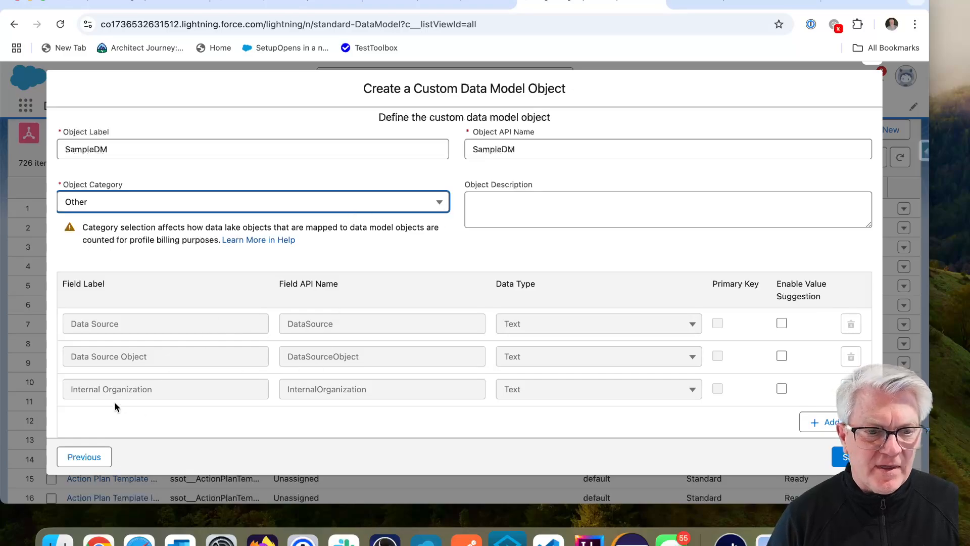
# Step: Add a Pkey Text field and save the SampleDM data model object
pyautogui.click(827, 422)
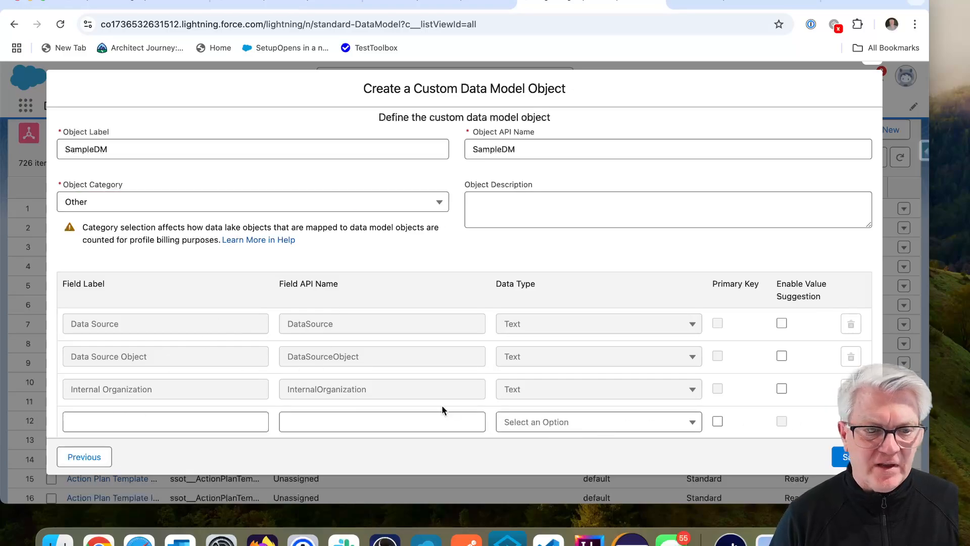
pyautogui.click(212, 426)
pyautogui.write('P')
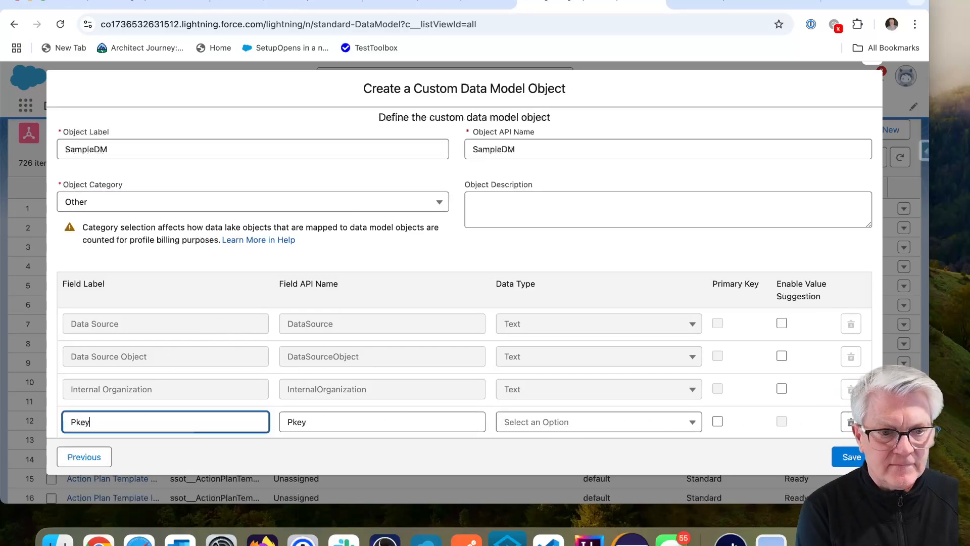
pyautogui.write('key')
pyautogui.click(557, 423)
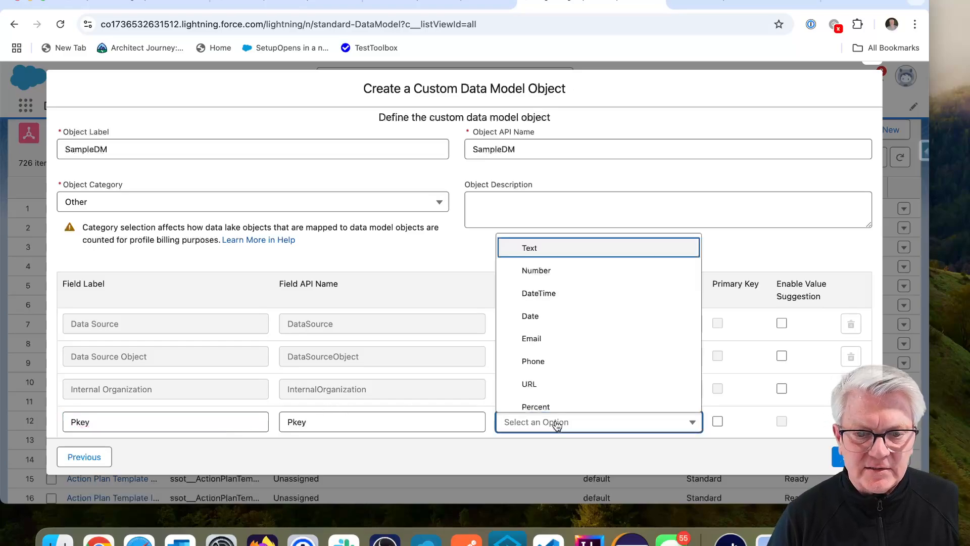
pyautogui.click(546, 248)
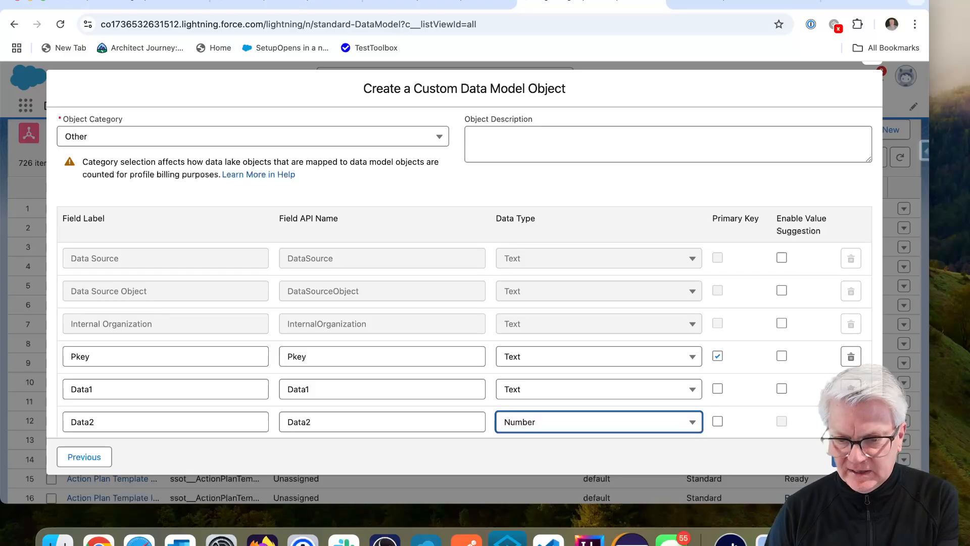
pyautogui.click(852, 457)
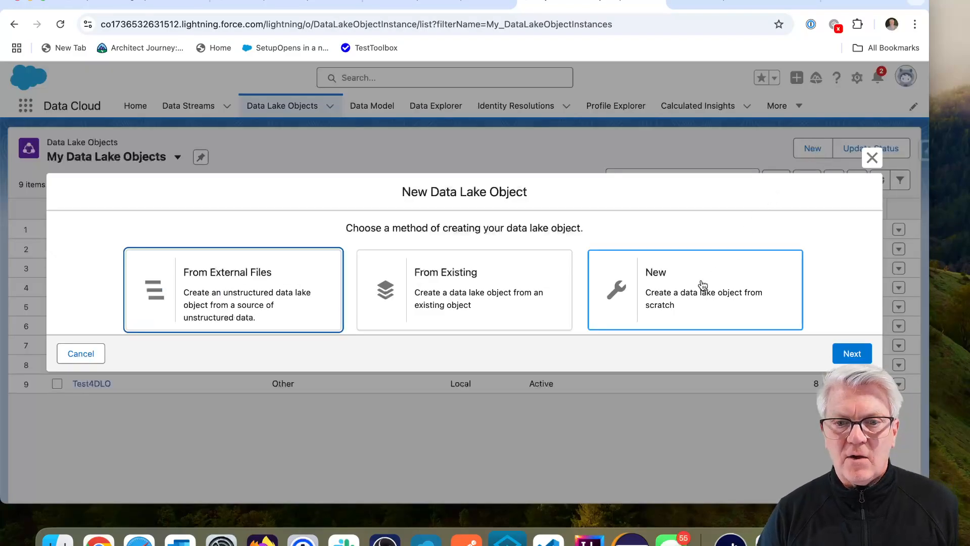
# Step: Build data lake object SampleDL from scratch with PKey, Field1 and numeric Field2, and save it
pyautogui.click(702, 286)
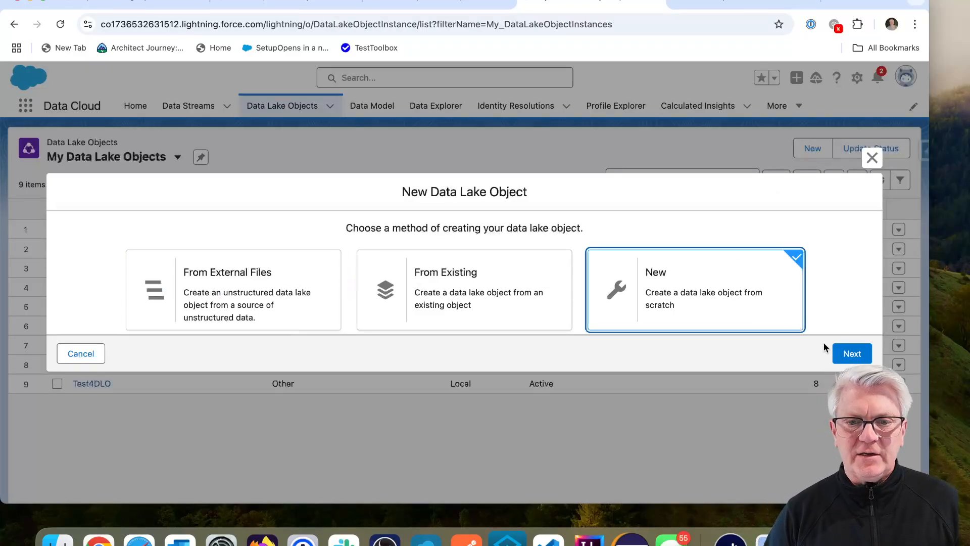
pyautogui.click(849, 352)
pyautogui.click(192, 177)
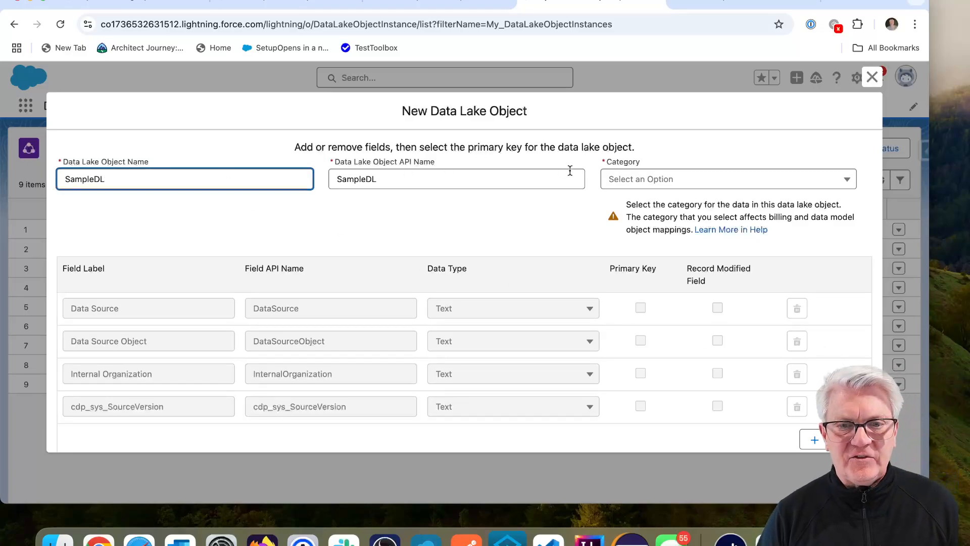
pyautogui.click(631, 180)
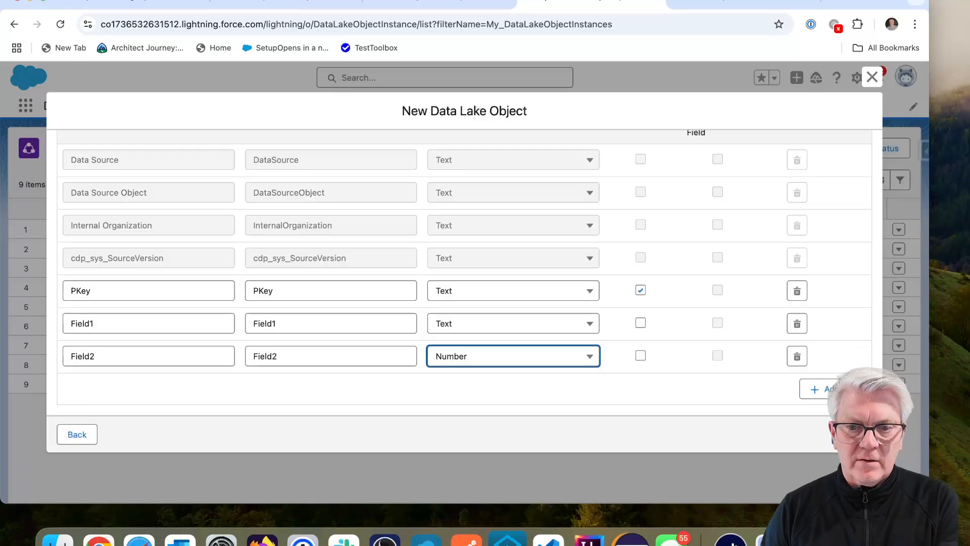
pyautogui.click(852, 435)
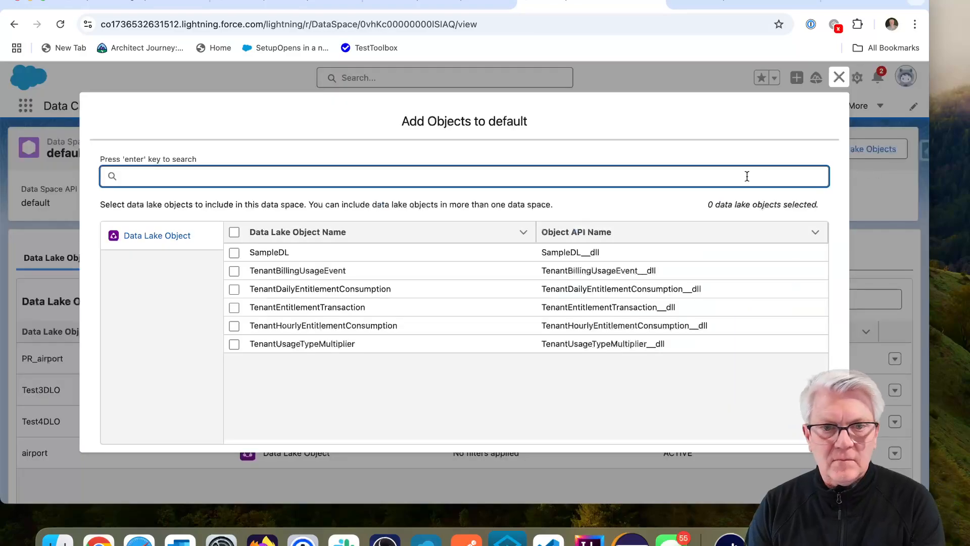
# Step: Add the SampleDL data lake object to the default data space and save
pyautogui.click(234, 253)
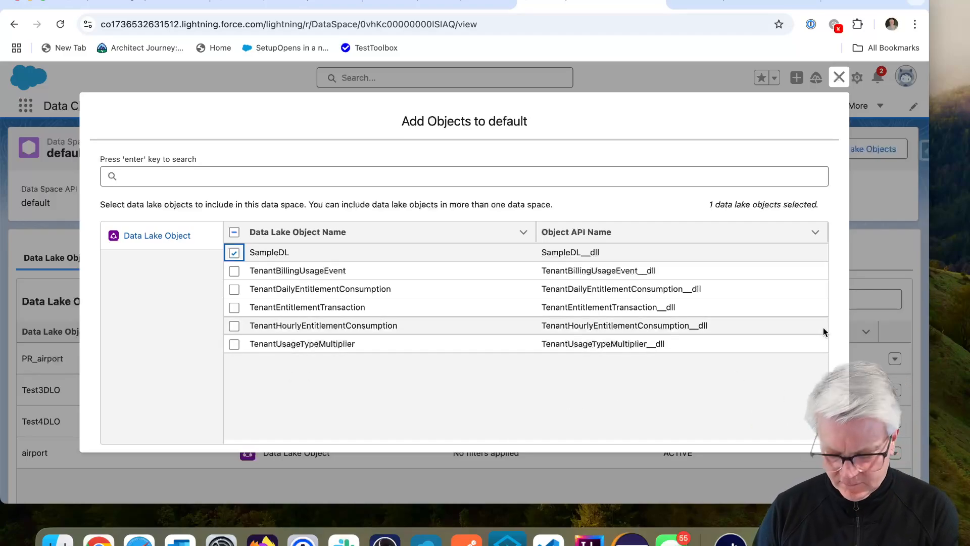
pyautogui.press('super+minus')
pyautogui.click(778, 434)
pyautogui.click(775, 430)
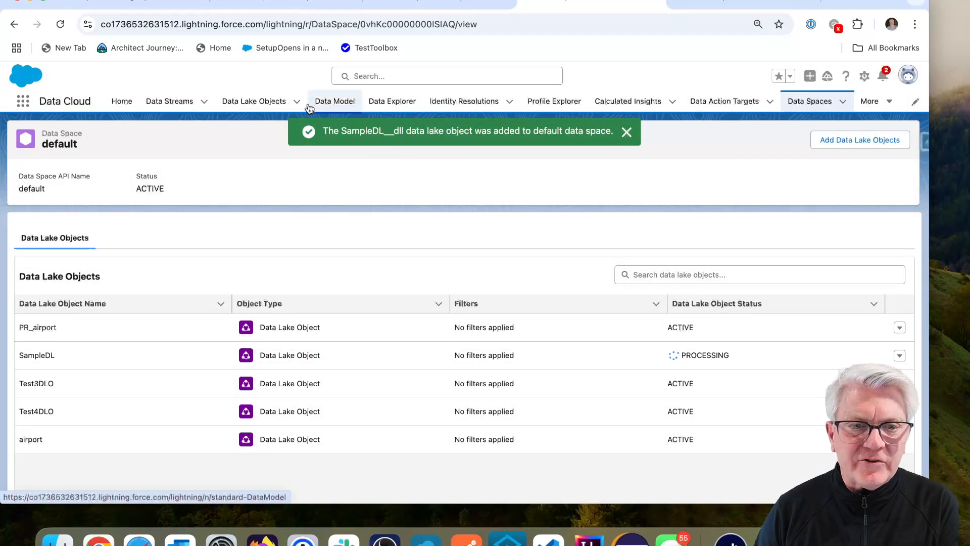
# Step: Open SampleDL from the Data Lake Objects list and start its data mapping
pyautogui.click(257, 101)
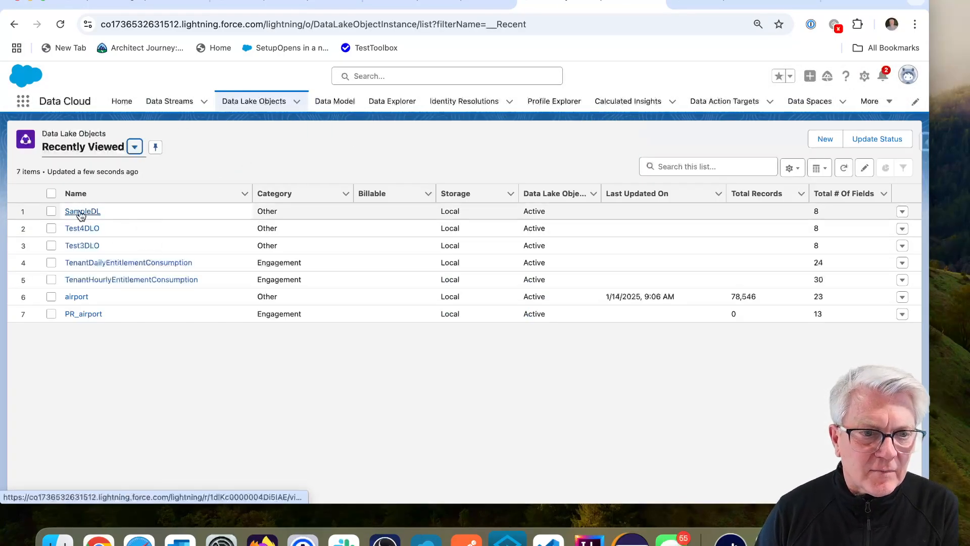
pyautogui.click(82, 211)
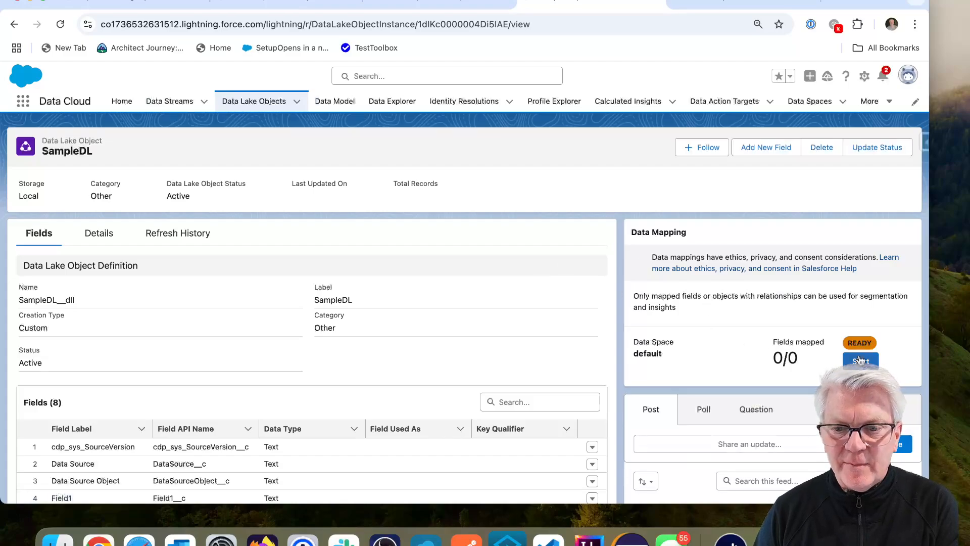
pyautogui.click(860, 360)
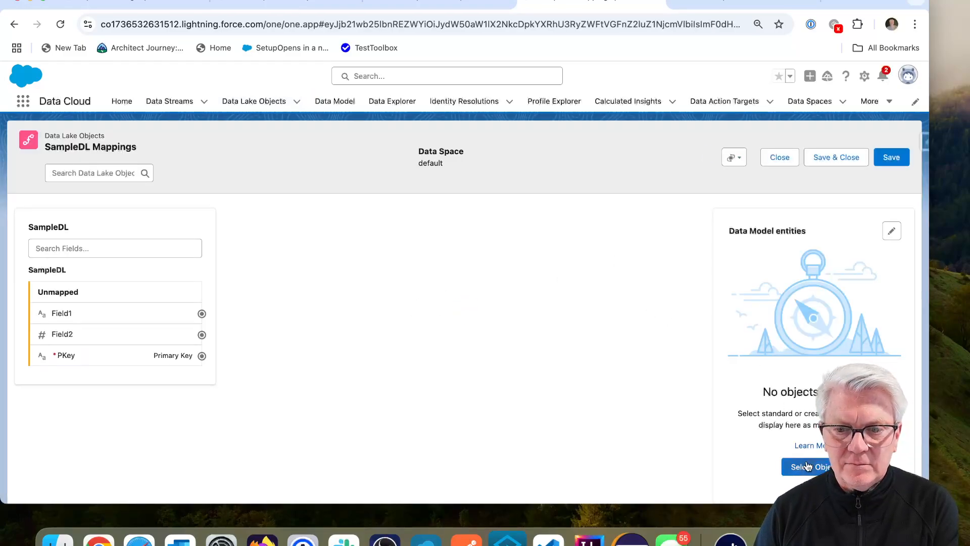
# Step: Map SampleDL to SampleDM, linking Field1 to Data1 and Field2 to Data2, then save
pyautogui.click(807, 465)
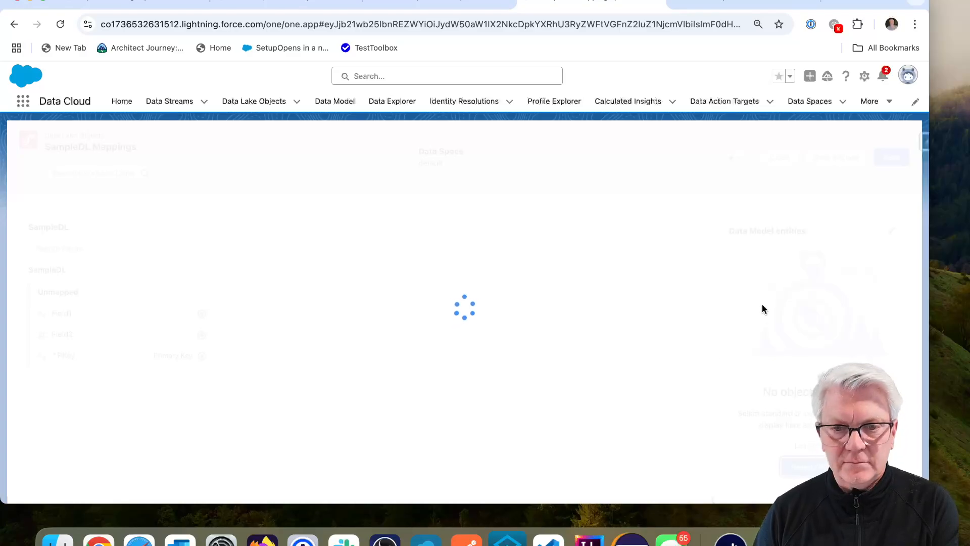
pyautogui.click(153, 258)
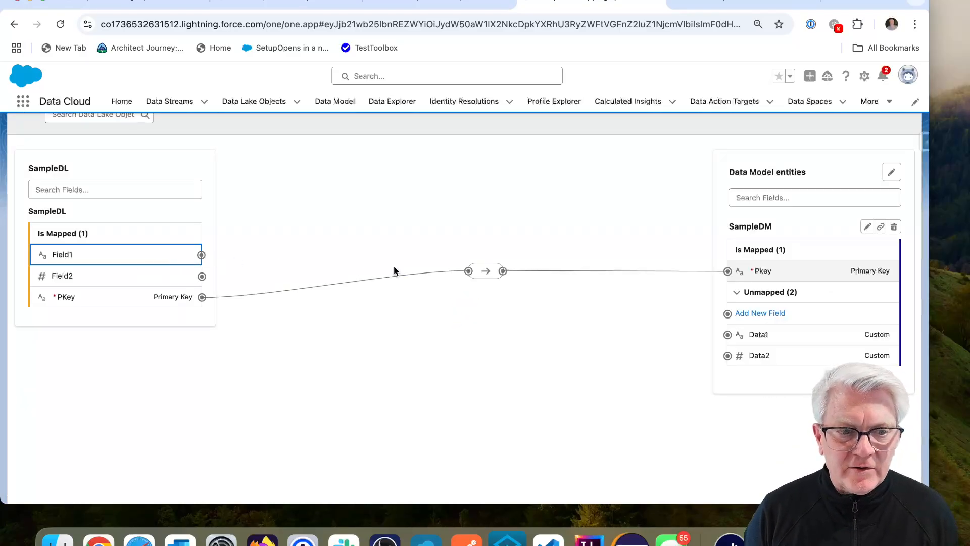
pyautogui.click(779, 335)
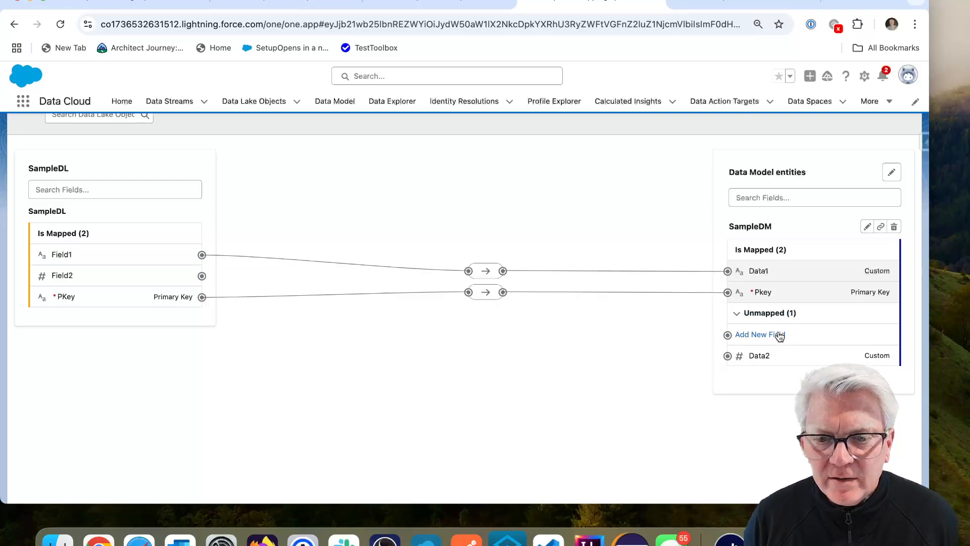
pyautogui.click(129, 277)
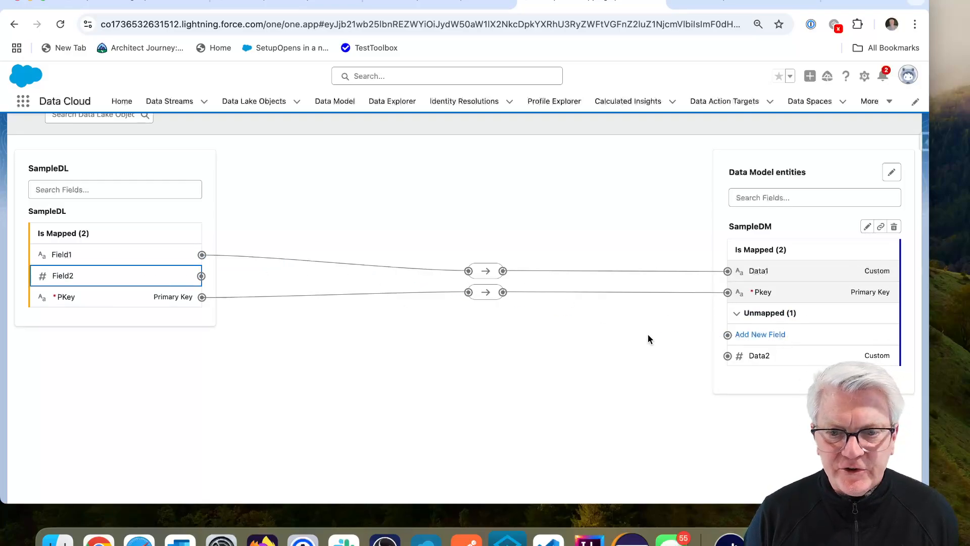
pyautogui.click(758, 355)
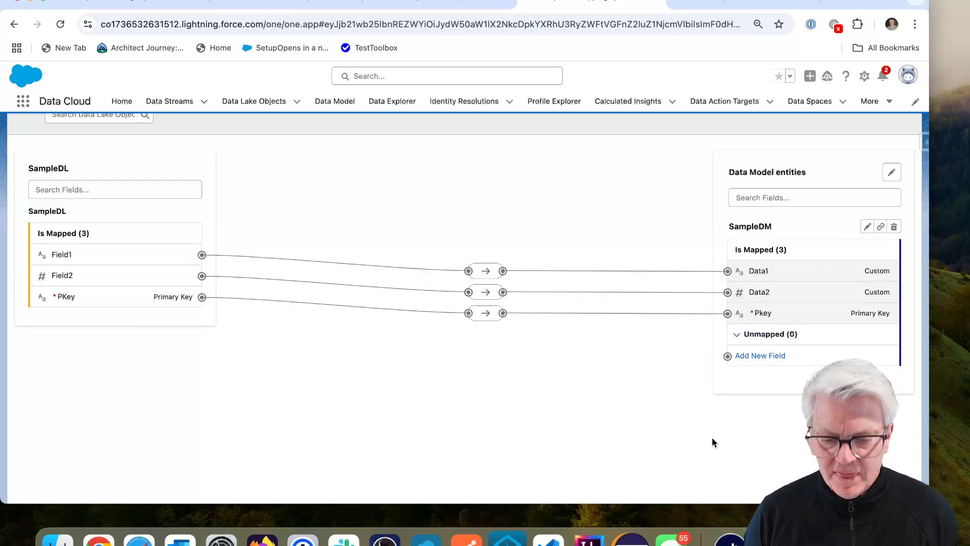
pyautogui.scroll(2, 99, 469)
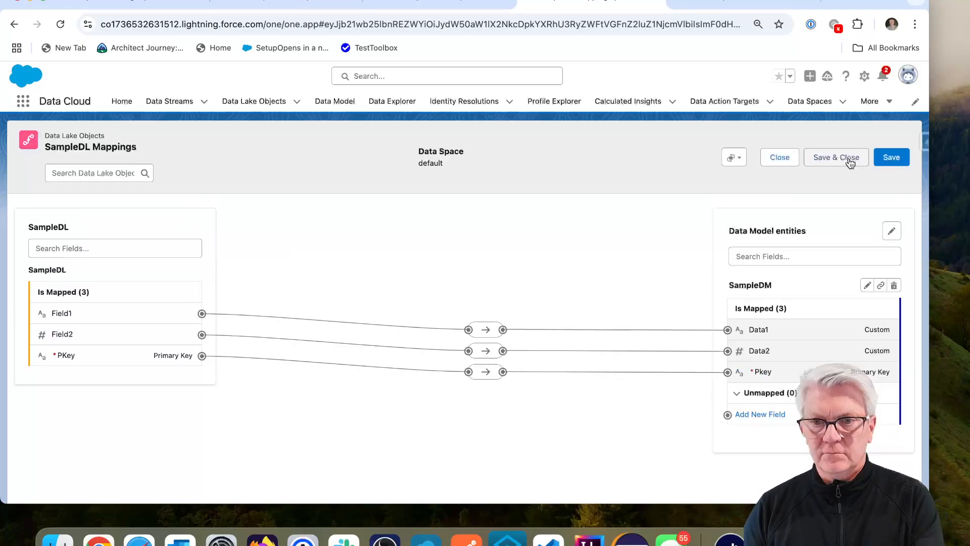
pyautogui.click(850, 158)
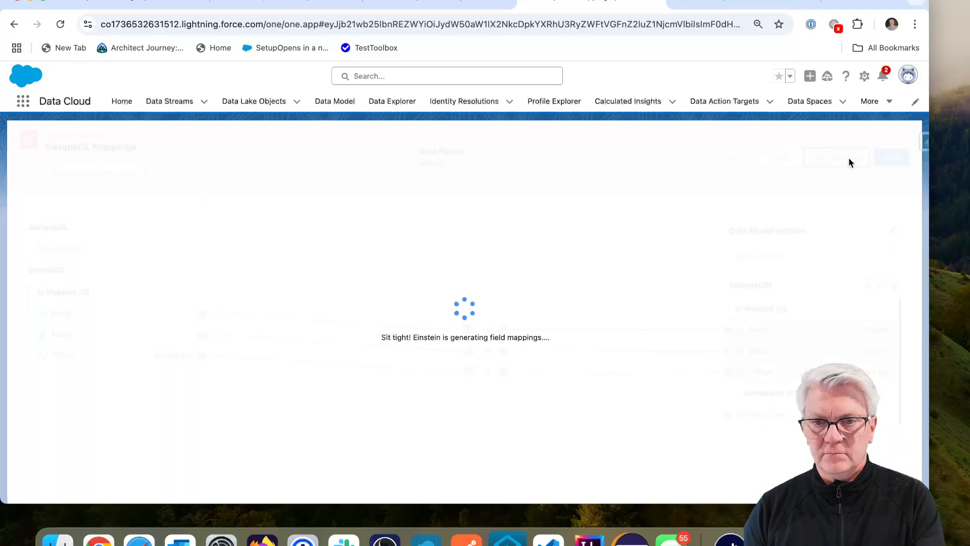
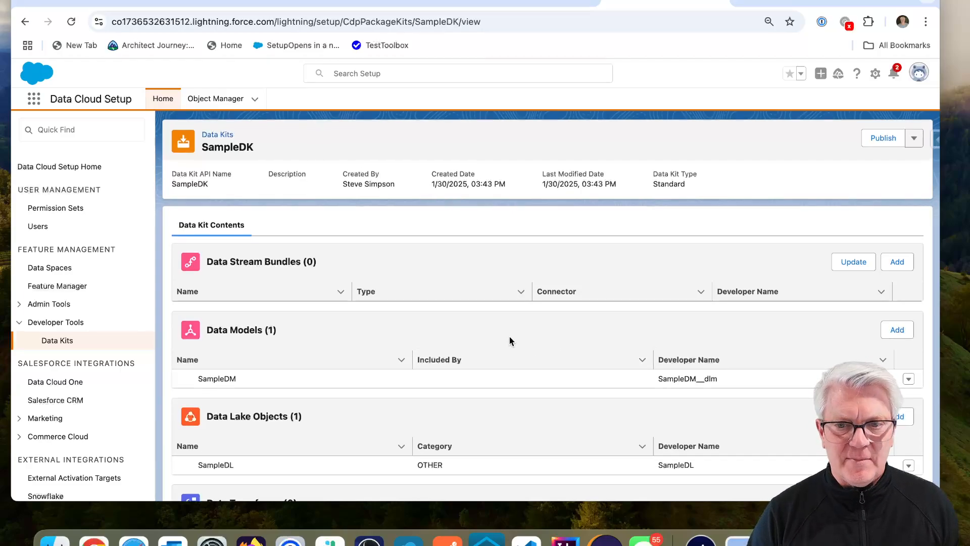
# Step: Publish the SampleDK data kit and continue to the Package Manager
pyautogui.click(882, 142)
pyautogui.click(598, 359)
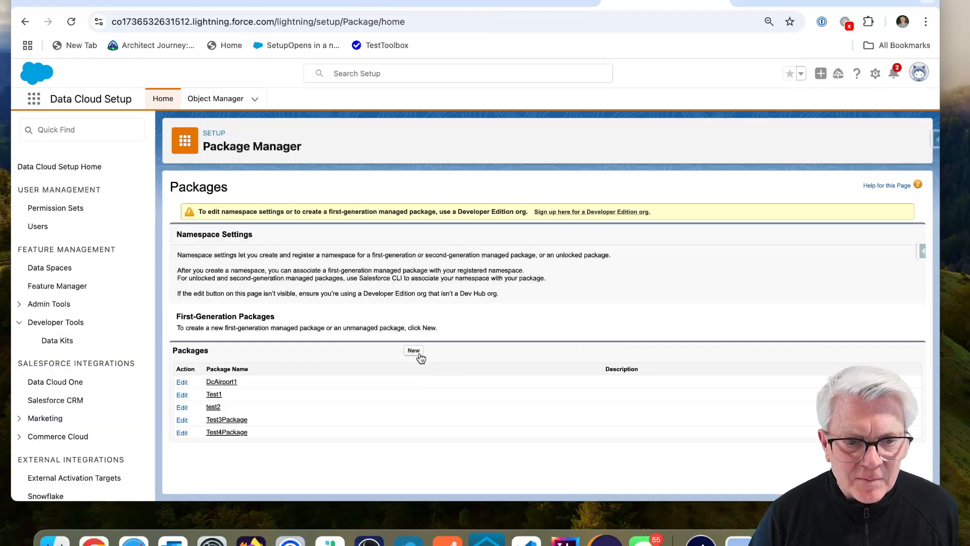
# Step: Create a new package named DKPackage
pyautogui.click(414, 350)
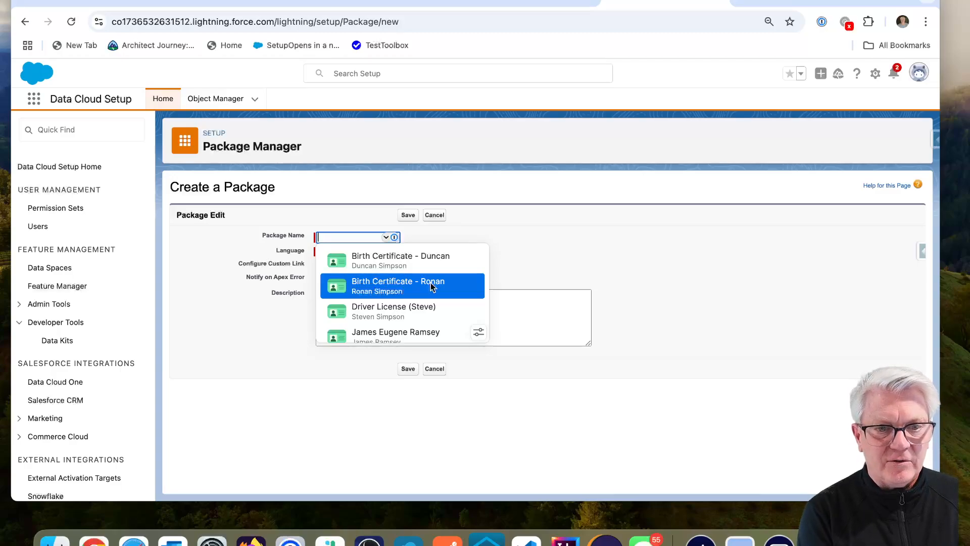
pyautogui.write('DKPackage')
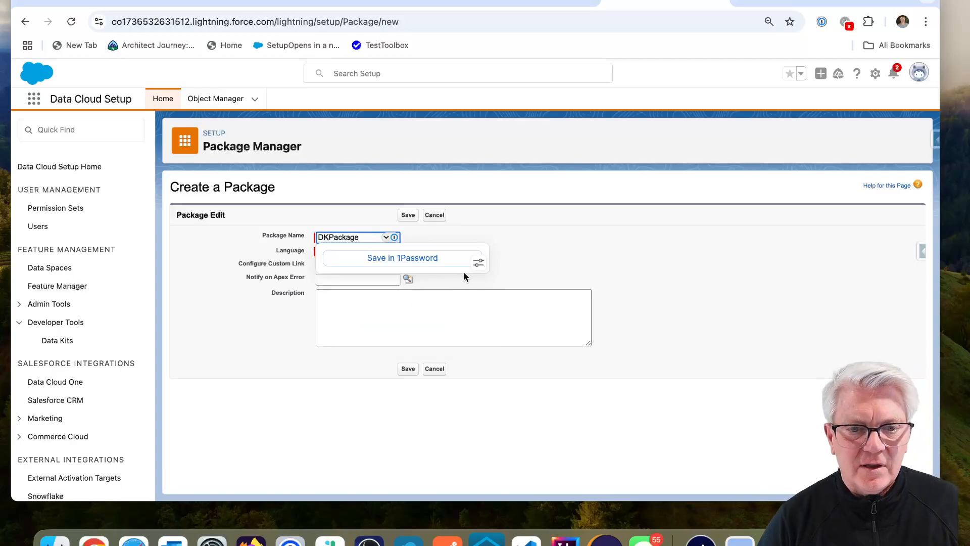
pyautogui.click(409, 216)
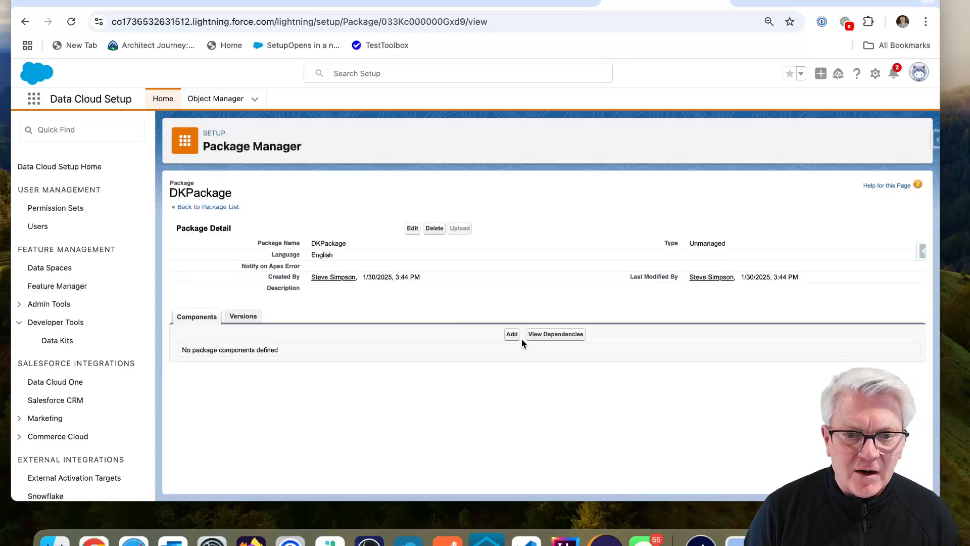
# Step: Add the SampleDK Data Package Kit Definition to DKPackage
pyautogui.click(512, 335)
pyautogui.click(310, 261)
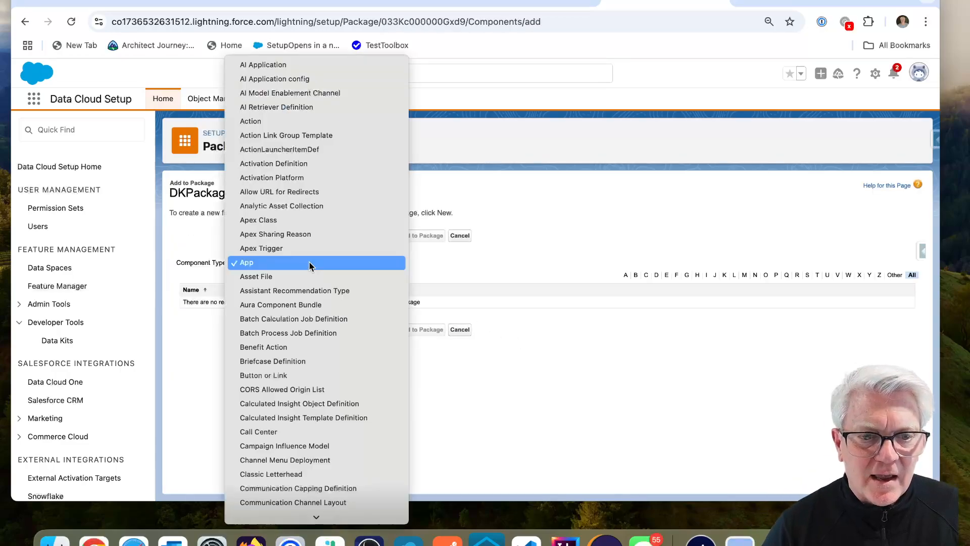
pyautogui.scroll(-5, 347, 390)
pyautogui.scroll(-3, 346, 390)
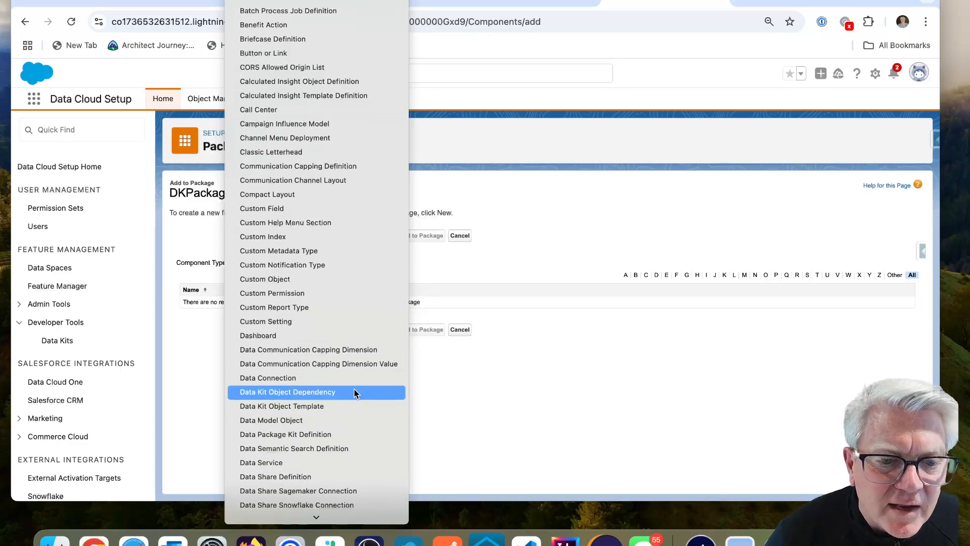
pyautogui.click(338, 436)
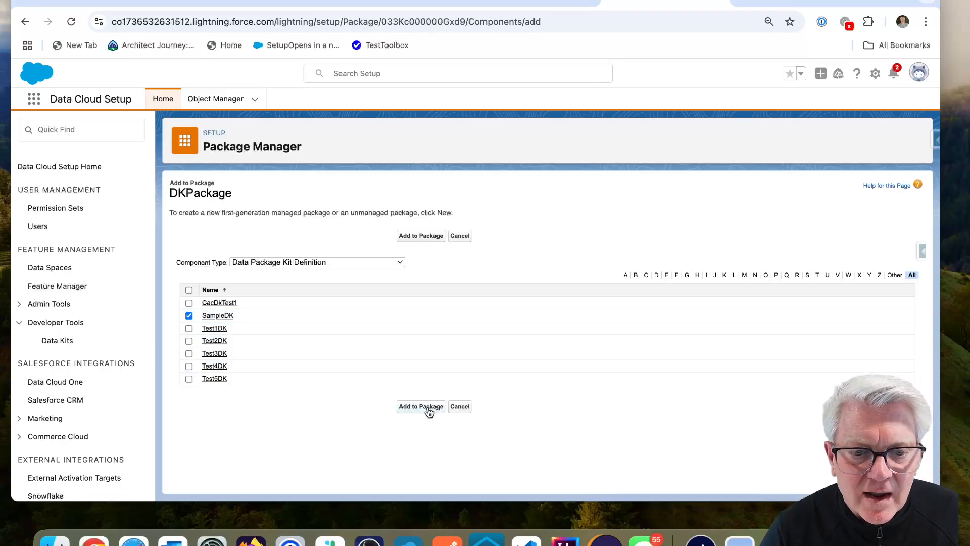
pyautogui.click(459, 405)
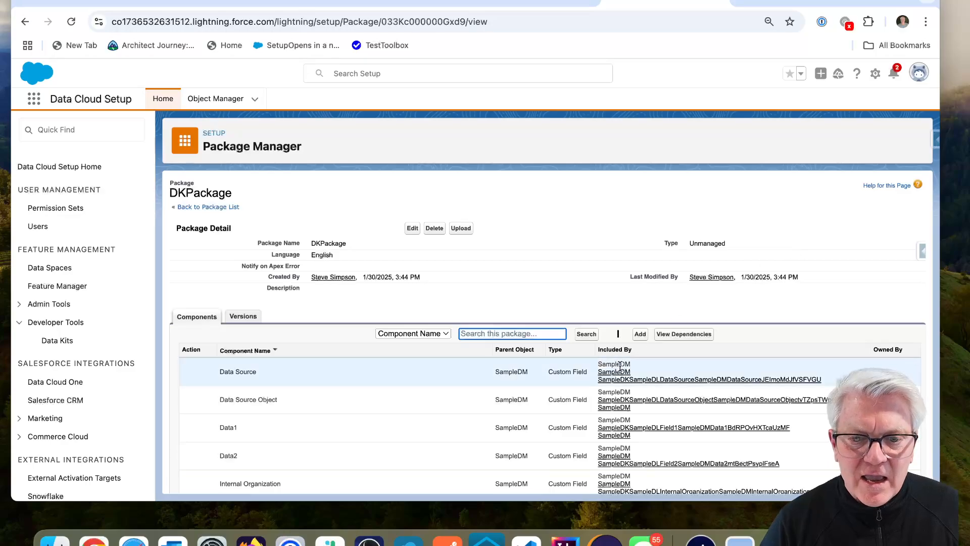
pyautogui.scroll(-5, 622, 353)
pyautogui.scroll(-4, 623, 389)
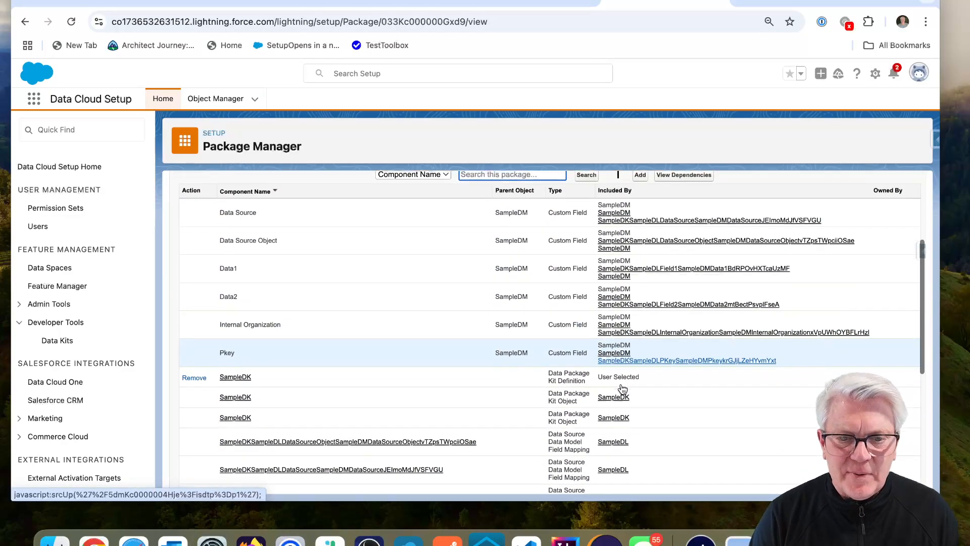
pyautogui.scroll(-7, 623, 389)
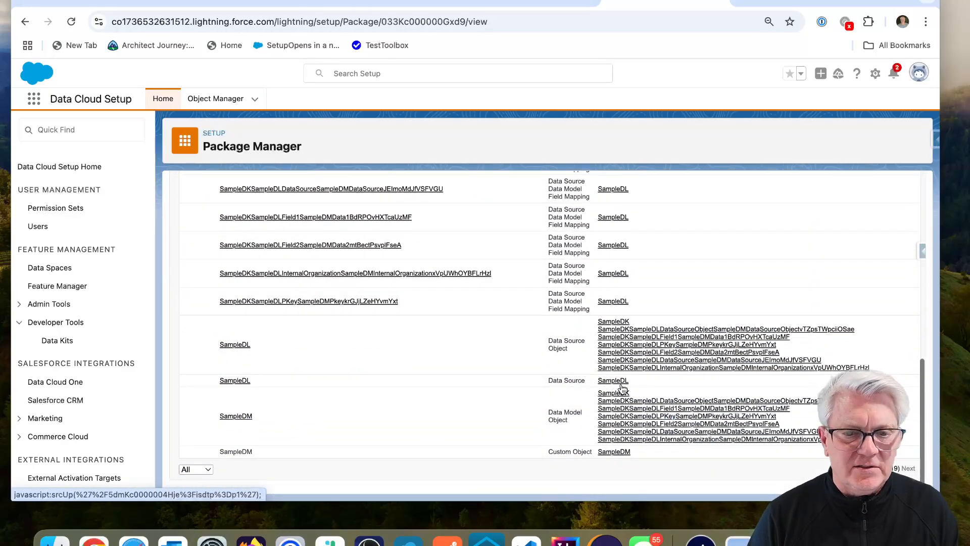
pyautogui.scroll(15, 571, 342)
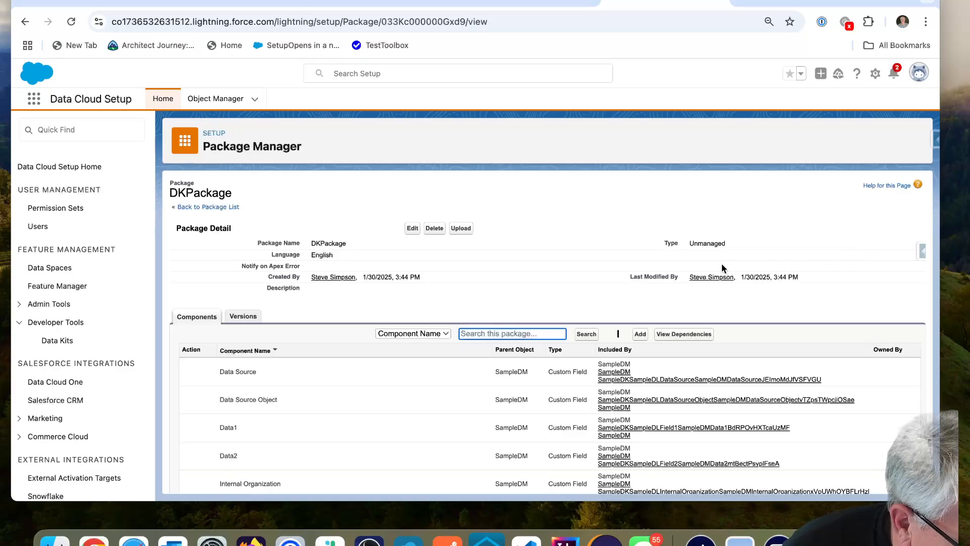
pyautogui.click(461, 229)
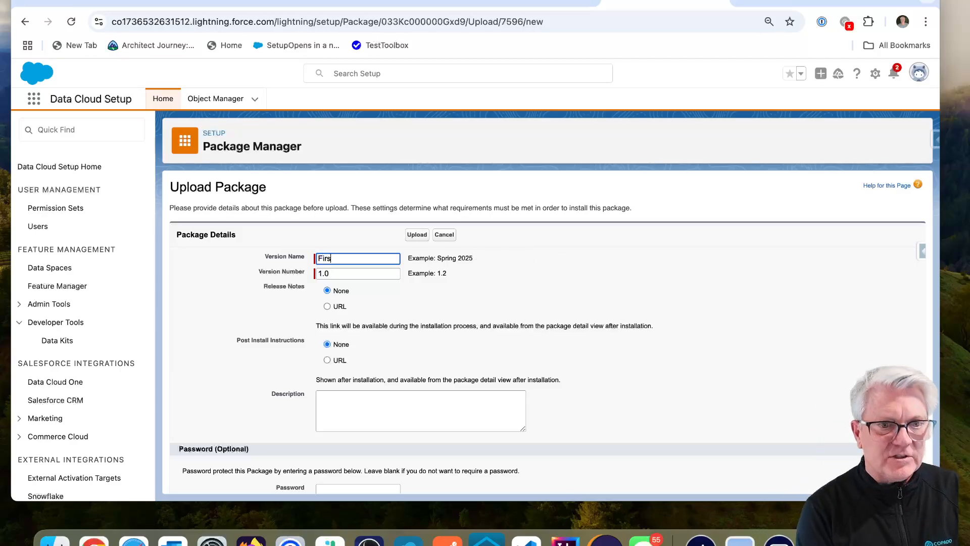
# Step: Upload DKPackage as version First 1.0, then install it for all users
pyautogui.click(419, 237)
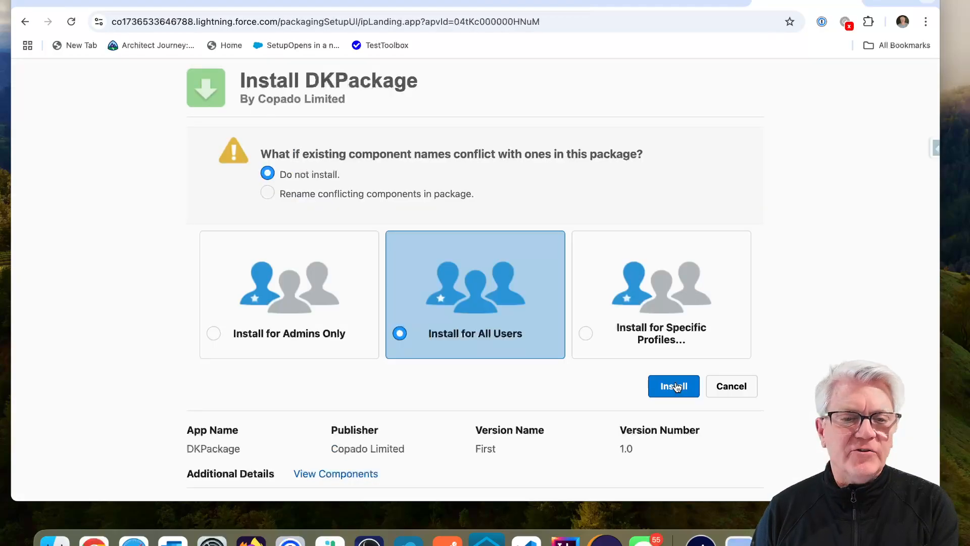
pyautogui.click(677, 387)
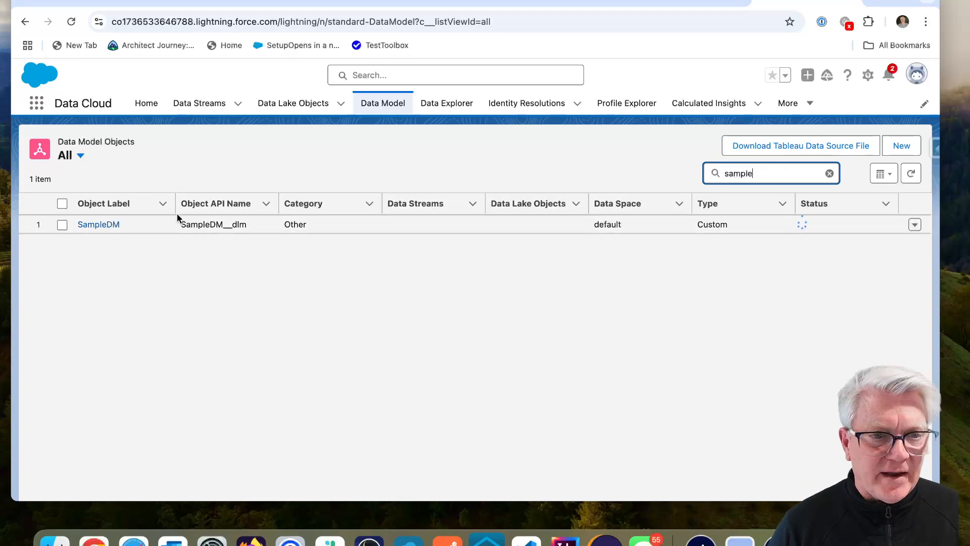
# Step: From All Data Lake Objects, start a new data lake object from the SampleDK data kit
pyautogui.click(293, 110)
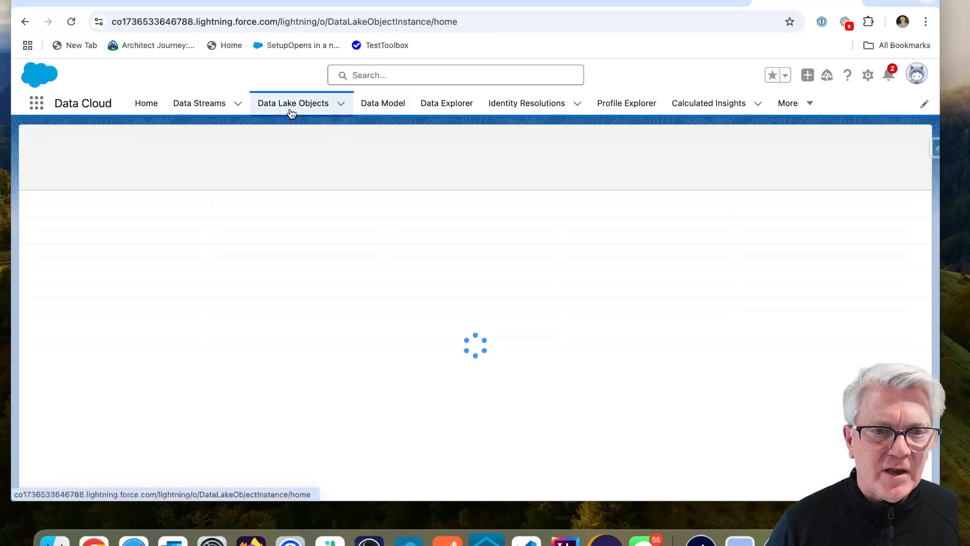
pyautogui.click(161, 154)
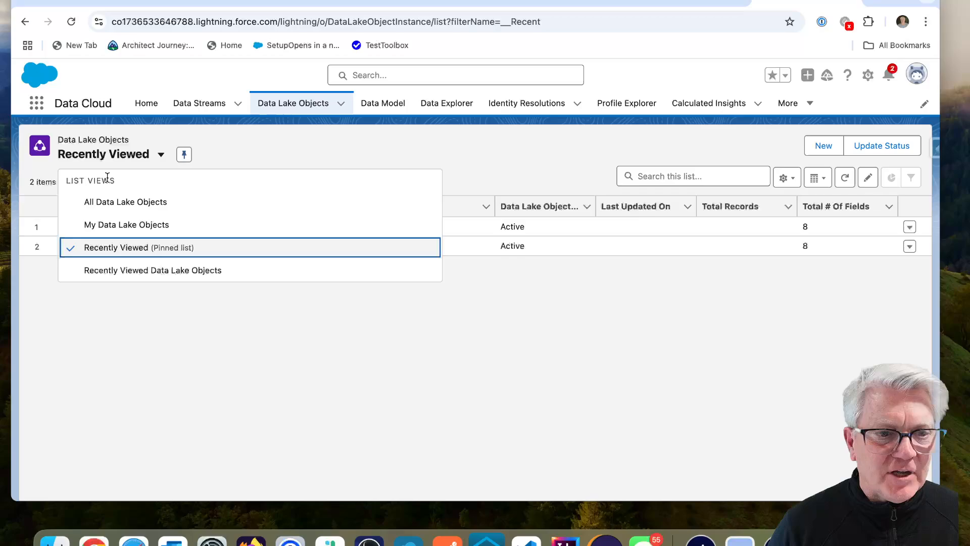
pyautogui.click(113, 202)
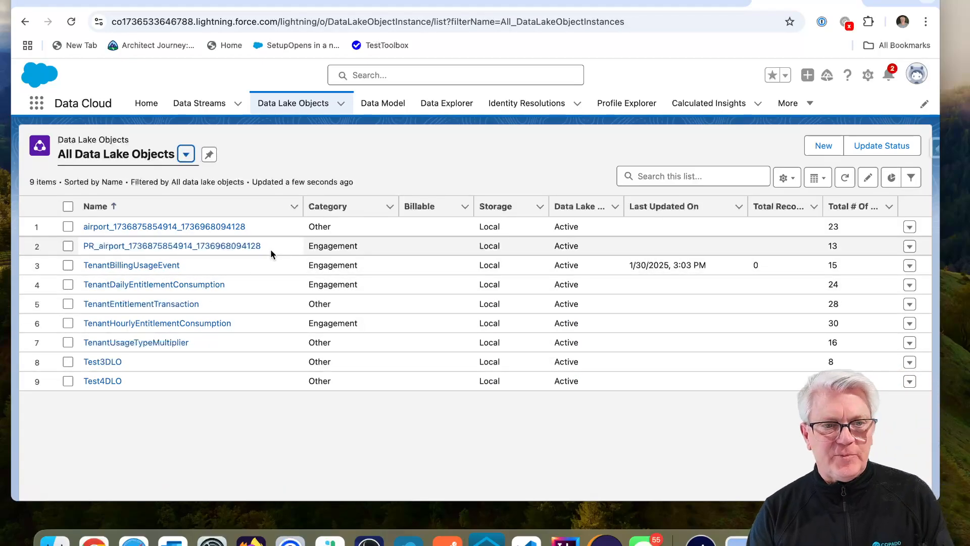
pyautogui.click(827, 146)
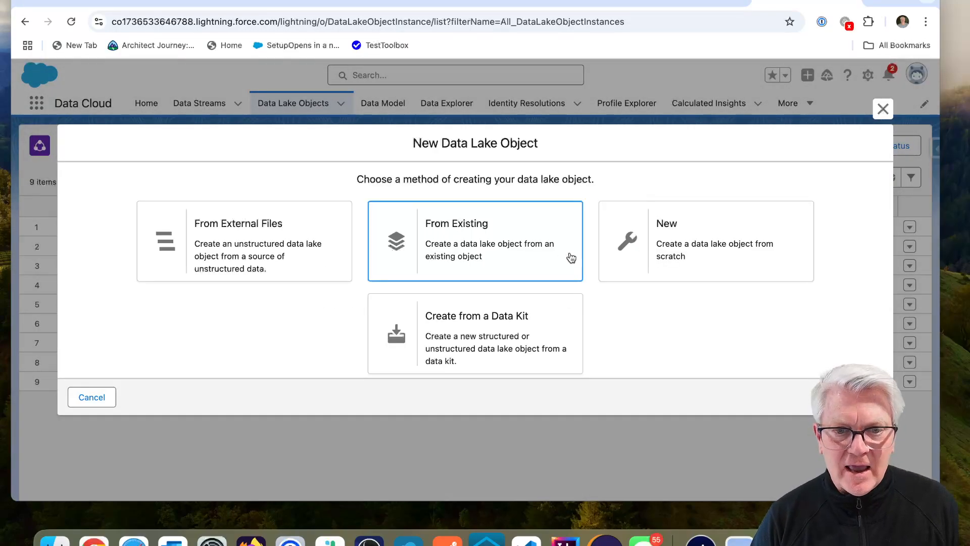
pyautogui.click(520, 310)
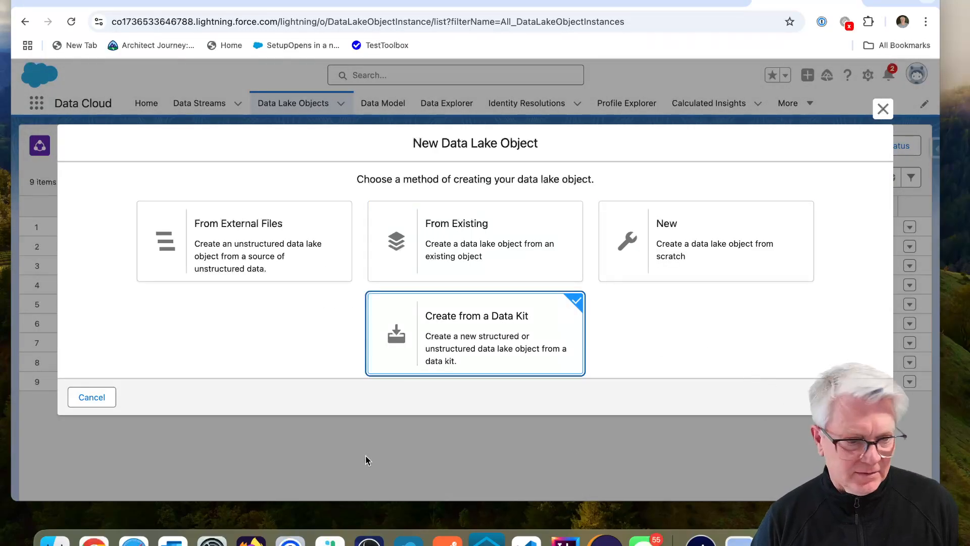
pyautogui.click(865, 397)
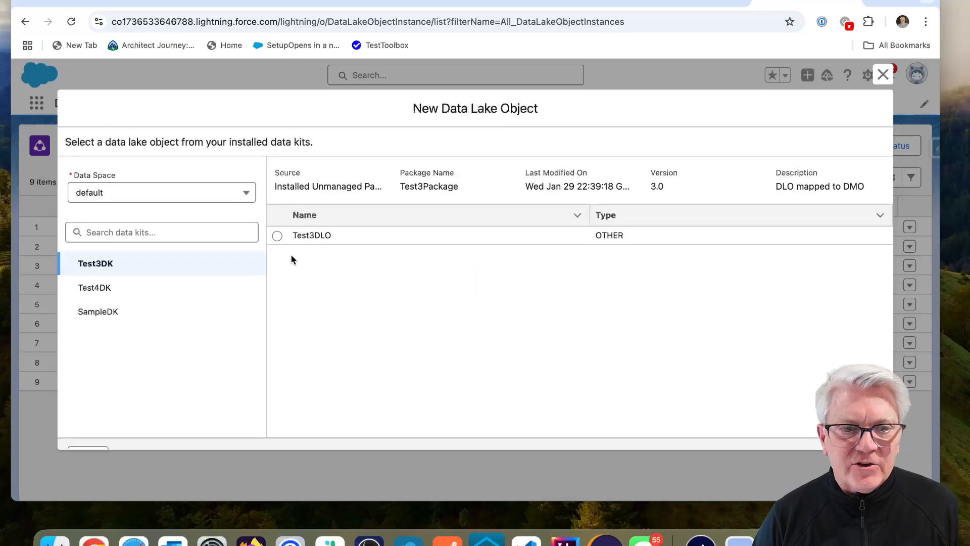
pyautogui.click(109, 322)
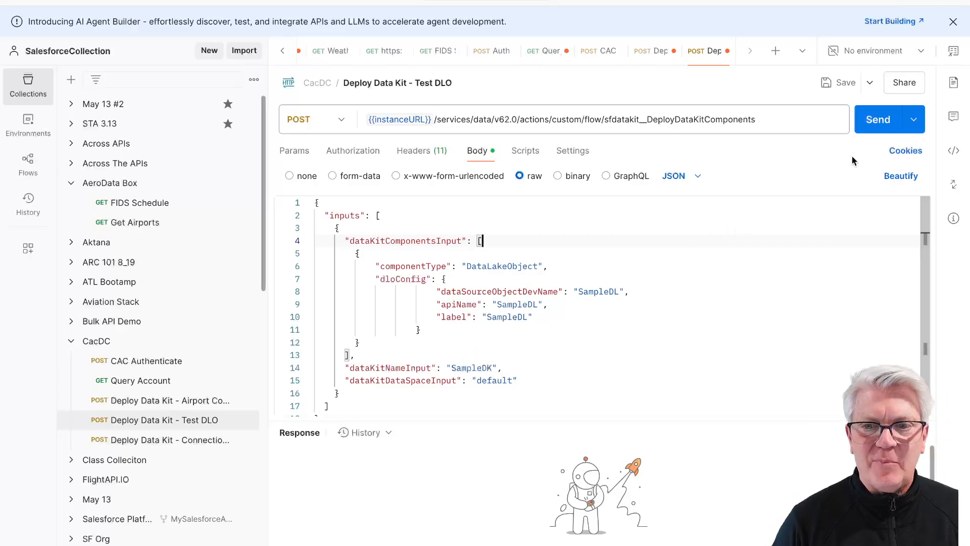
# Step: Send the Deploy Data Kit - Test DLO request, confirm 200 OK, and reload the data lake objects
pyautogui.click(878, 120)
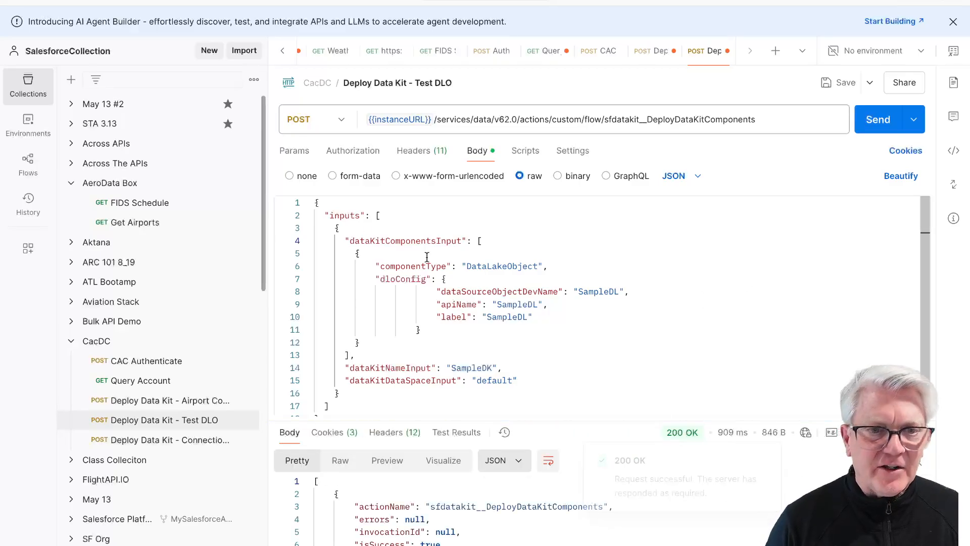
pyautogui.scroll(-1, 427, 257)
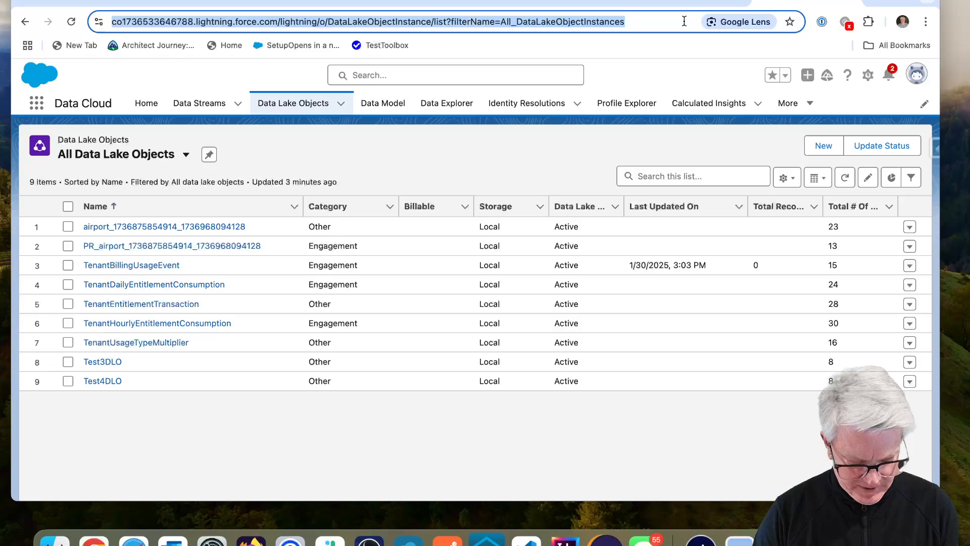
pyautogui.press('Return')
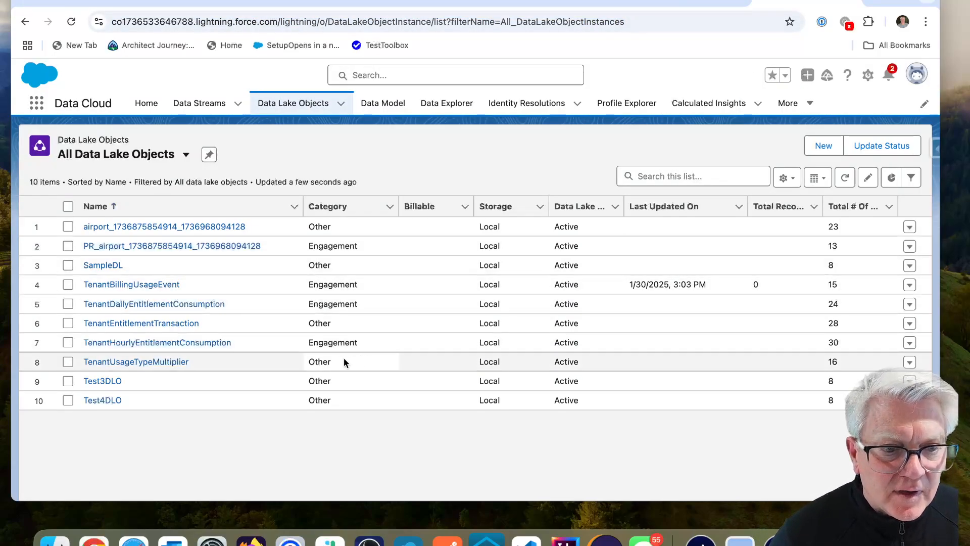
# Step: Open SampleDL and review its field mappings, 7 of 8 mapped
pyautogui.click(118, 264)
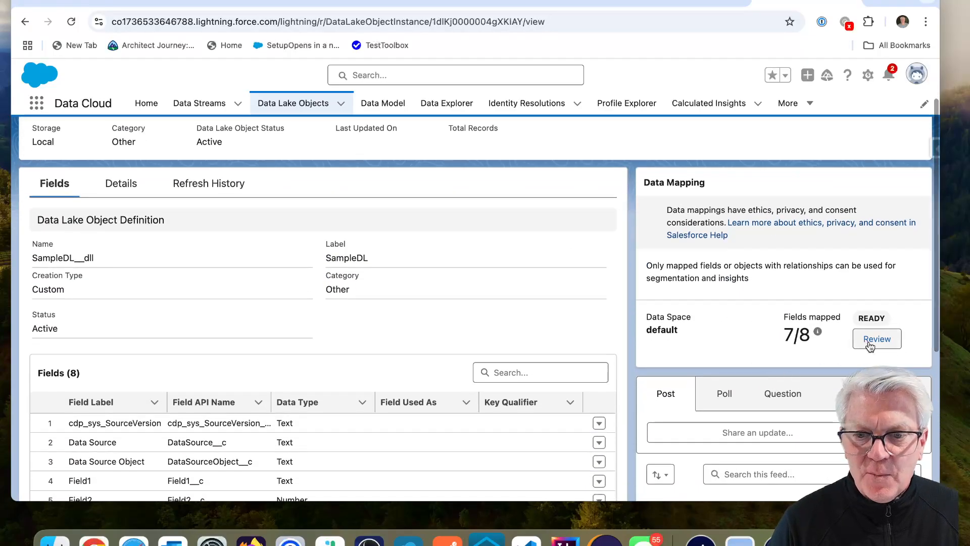
pyautogui.click(870, 341)
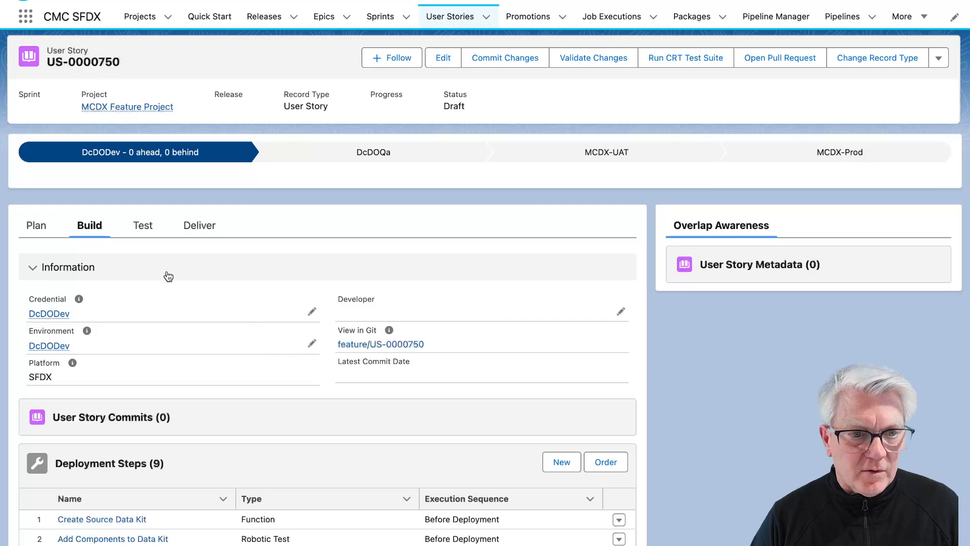
# Step: Open the Install Data Kit step from US-0000750's deployment steps
pyautogui.scroll(-5, 166, 311)
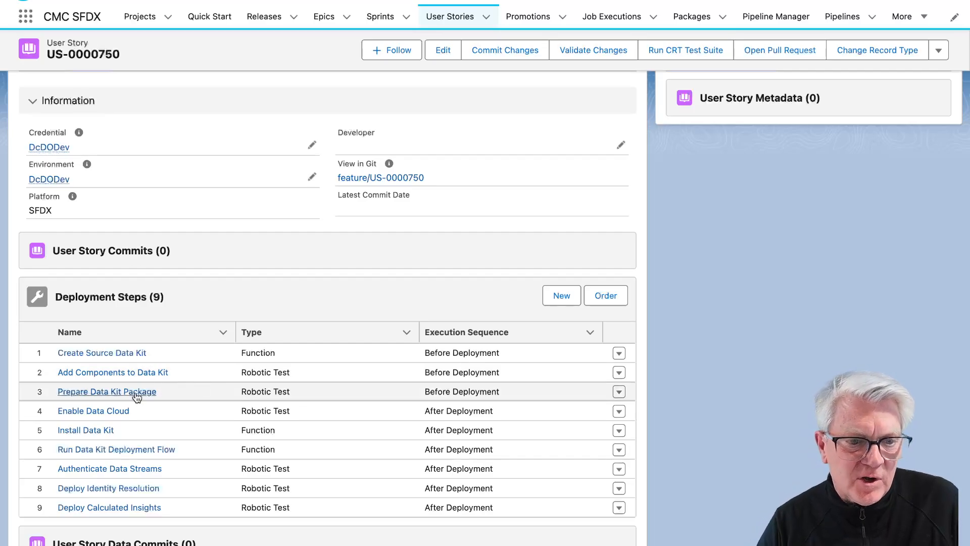
pyautogui.click(93, 432)
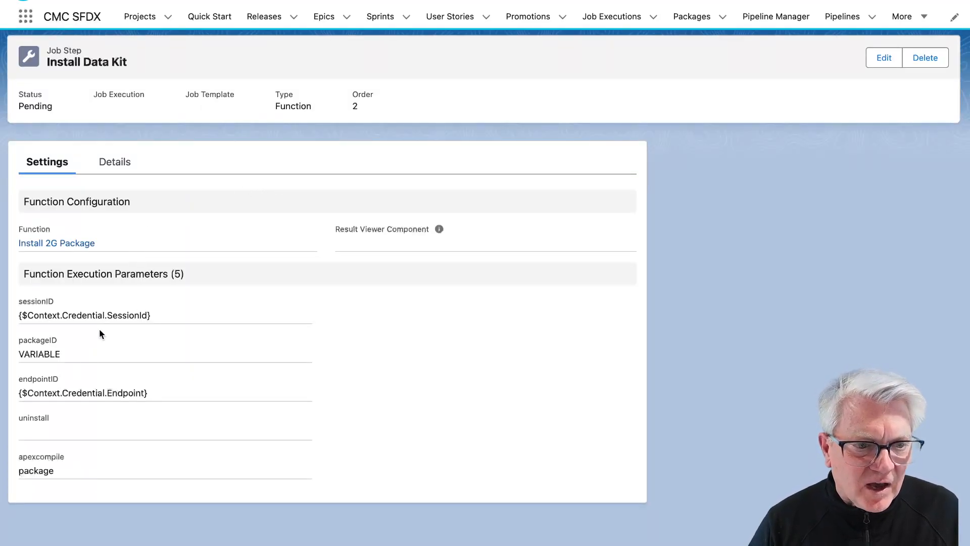
# Step: View the Install 2G Package function script and highlight its package uninstall command
pyautogui.click(57, 243)
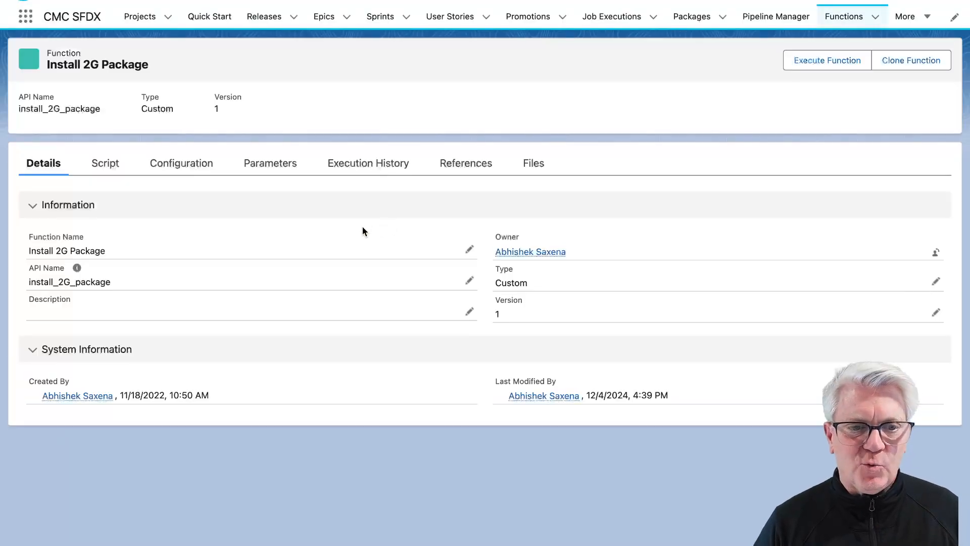
pyautogui.click(114, 172)
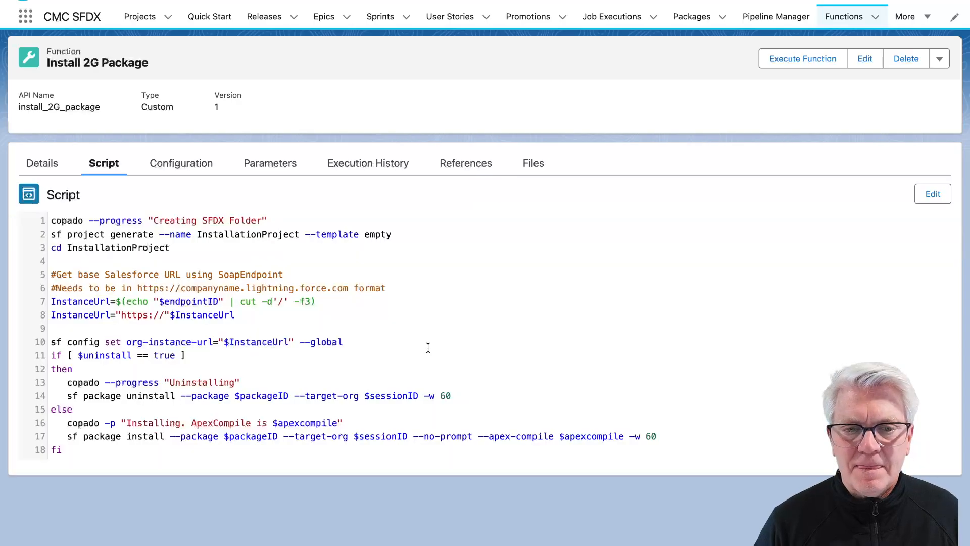
pyautogui.moveTo(60, 393); pyautogui.dragTo(476, 400)
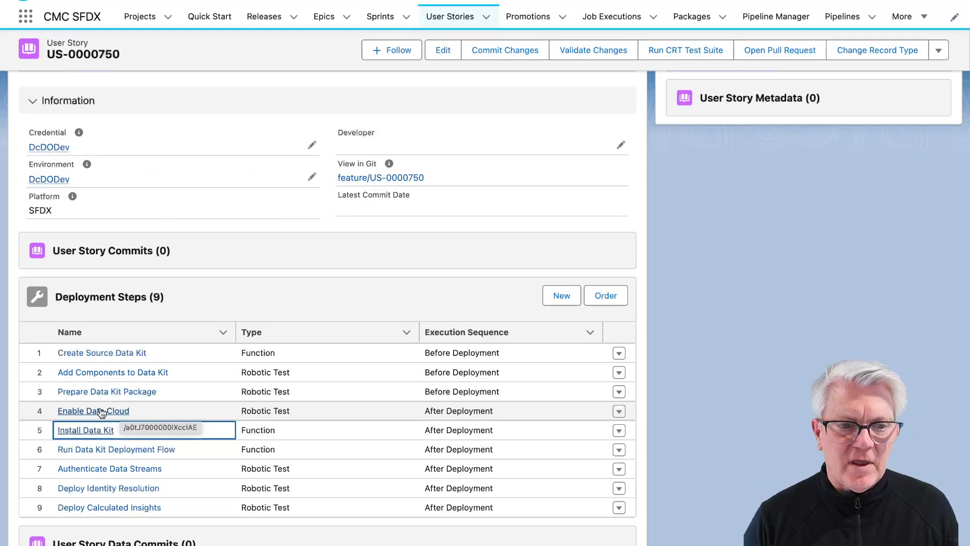
# Step: Show the details of the Enable Data Cloud job step
pyautogui.click(101, 413)
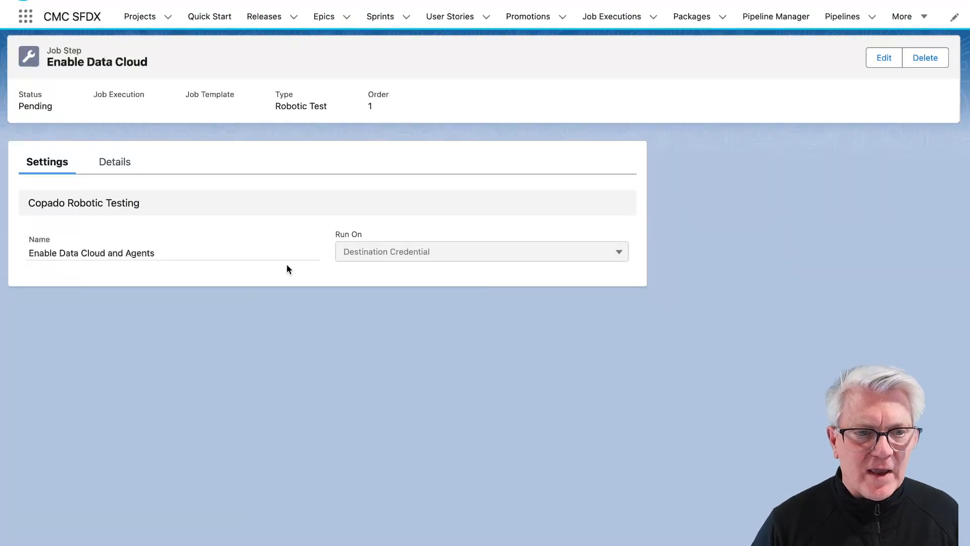
pyautogui.click(115, 162)
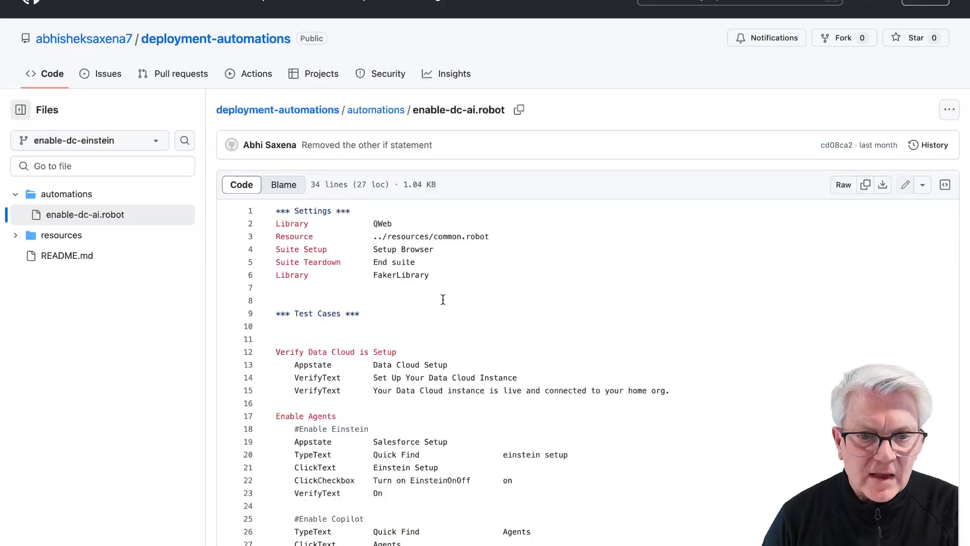
pyautogui.scroll(-3, 443, 299)
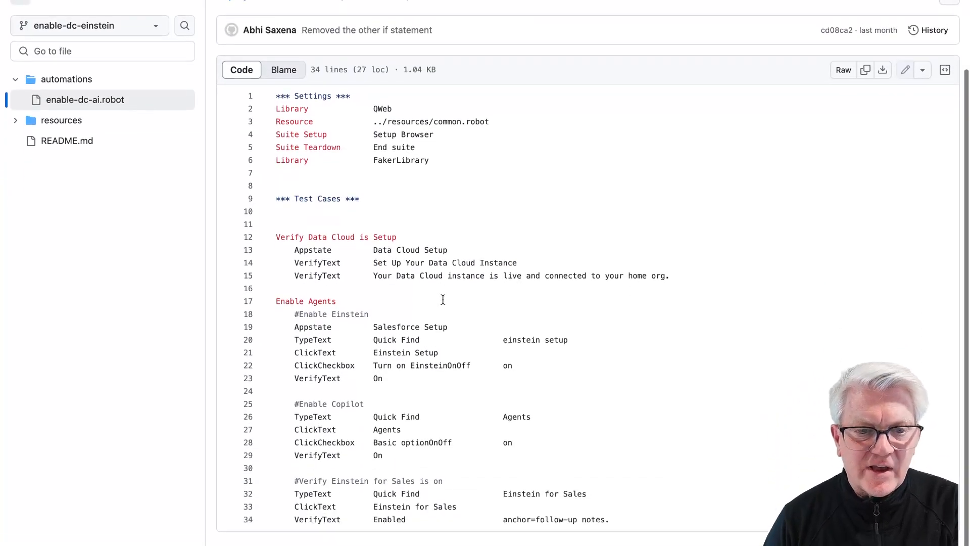
# Step: Read the enable-dc-ai.robot script on the enable-dc-einstein branch in GitHub
pyautogui.scroll(1, 443, 303)
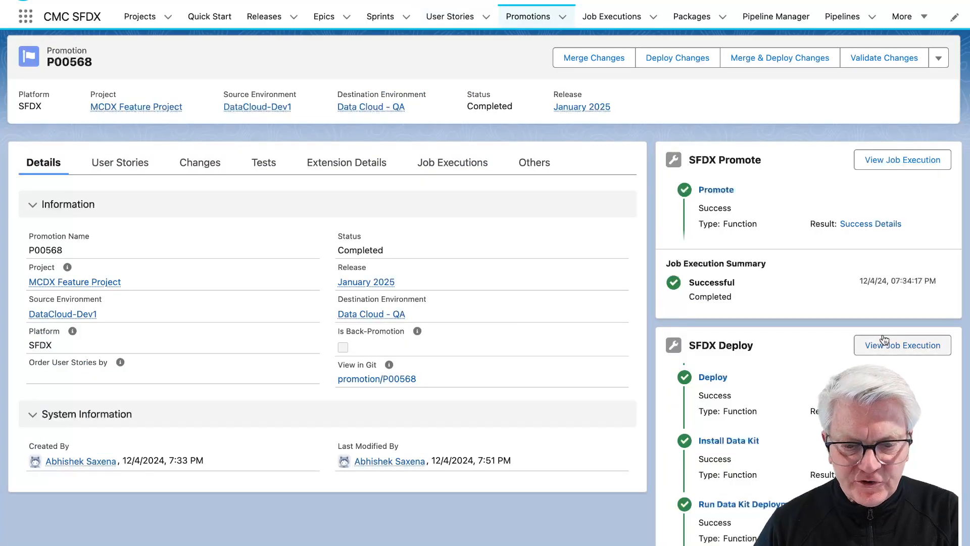
# Step: Check promotion P00568's results and open the Run Data Kit Deployment Flow success details
pyautogui.scroll(-3, 794, 365)
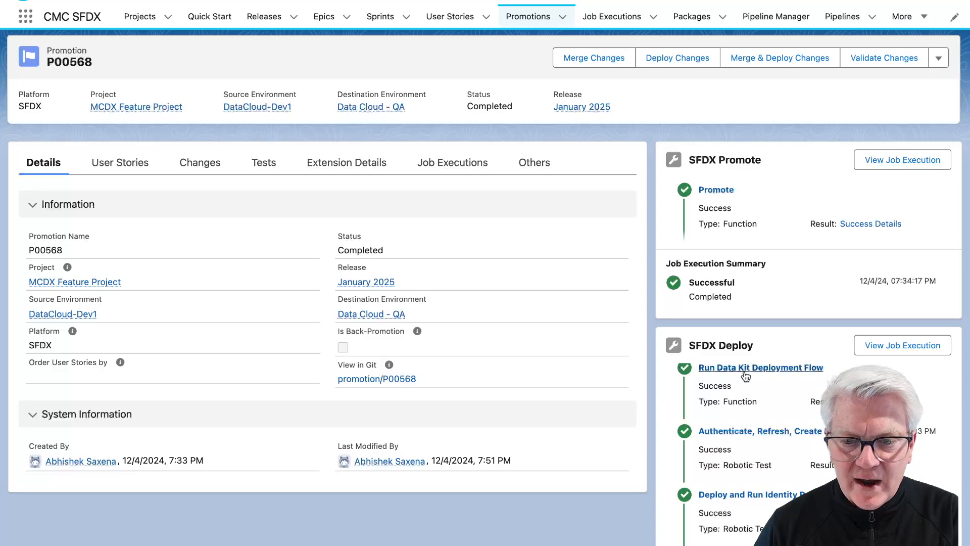
pyautogui.scroll(-1, 762, 375)
pyautogui.scroll(-2, 763, 375)
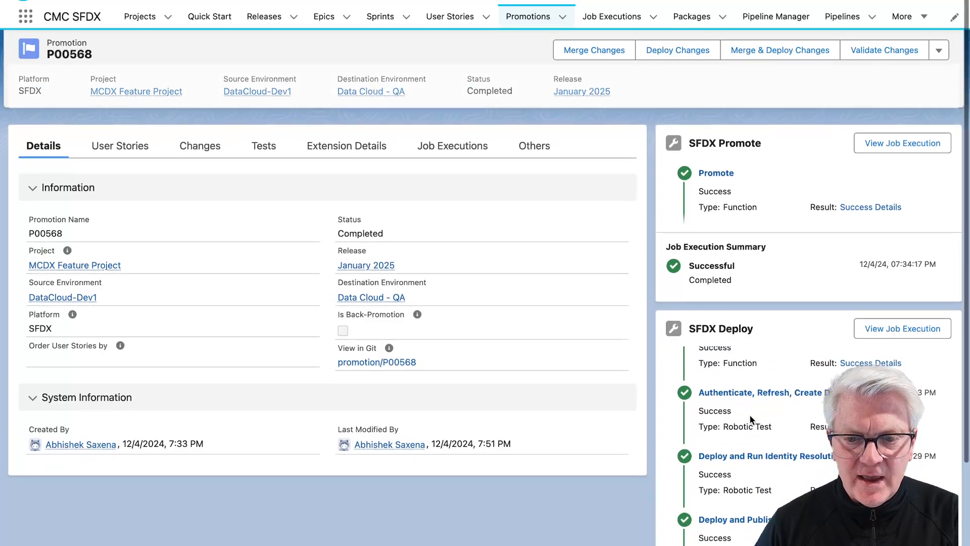
pyautogui.scroll(3, 759, 381)
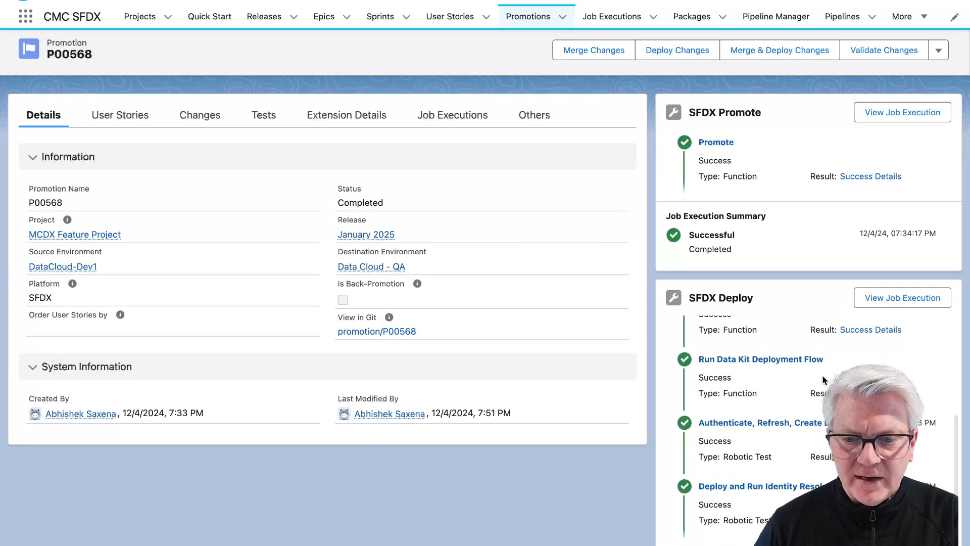
pyautogui.click(819, 360)
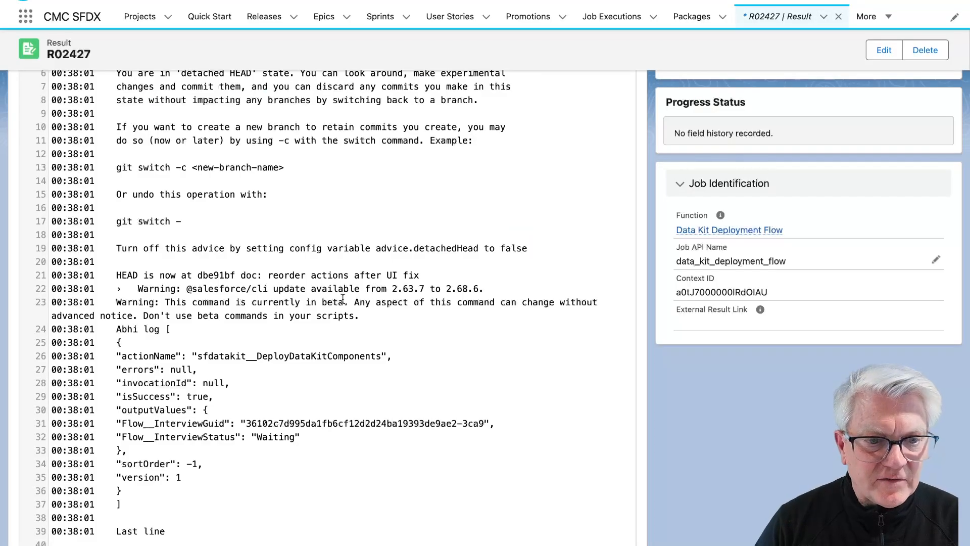
# Step: View the Deploy and Run Identity Resolution run's passing execution log
pyautogui.scroll(-2, 297, 302)
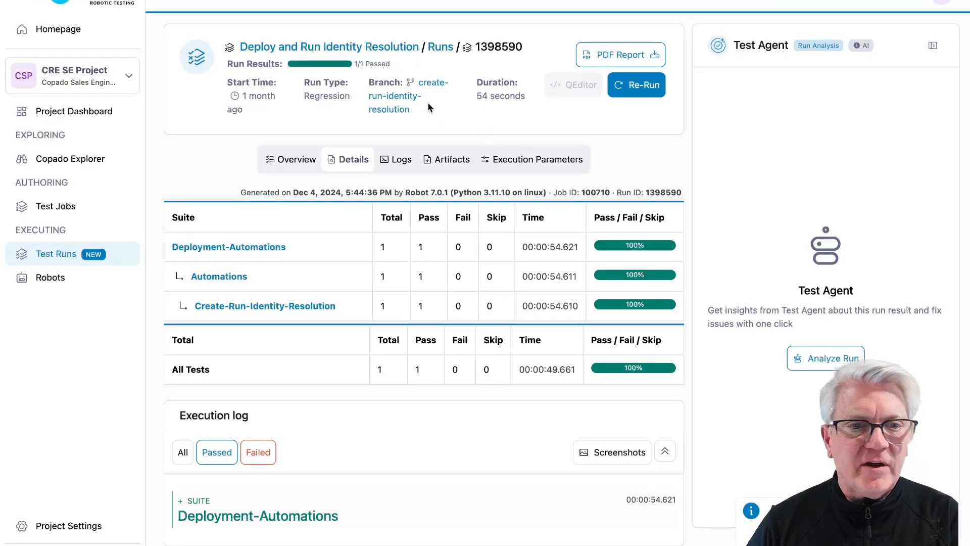
pyautogui.click(402, 162)
pyautogui.scroll(-3, 404, 253)
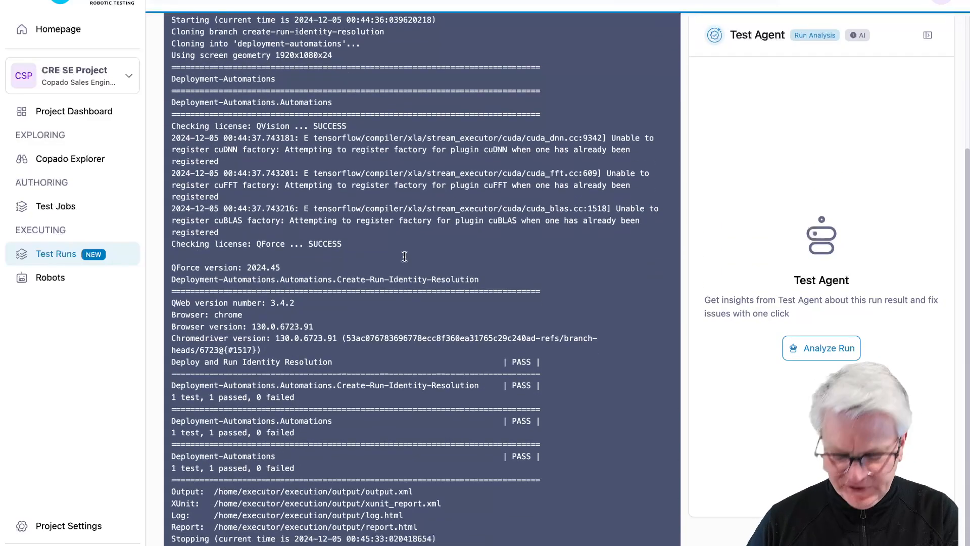